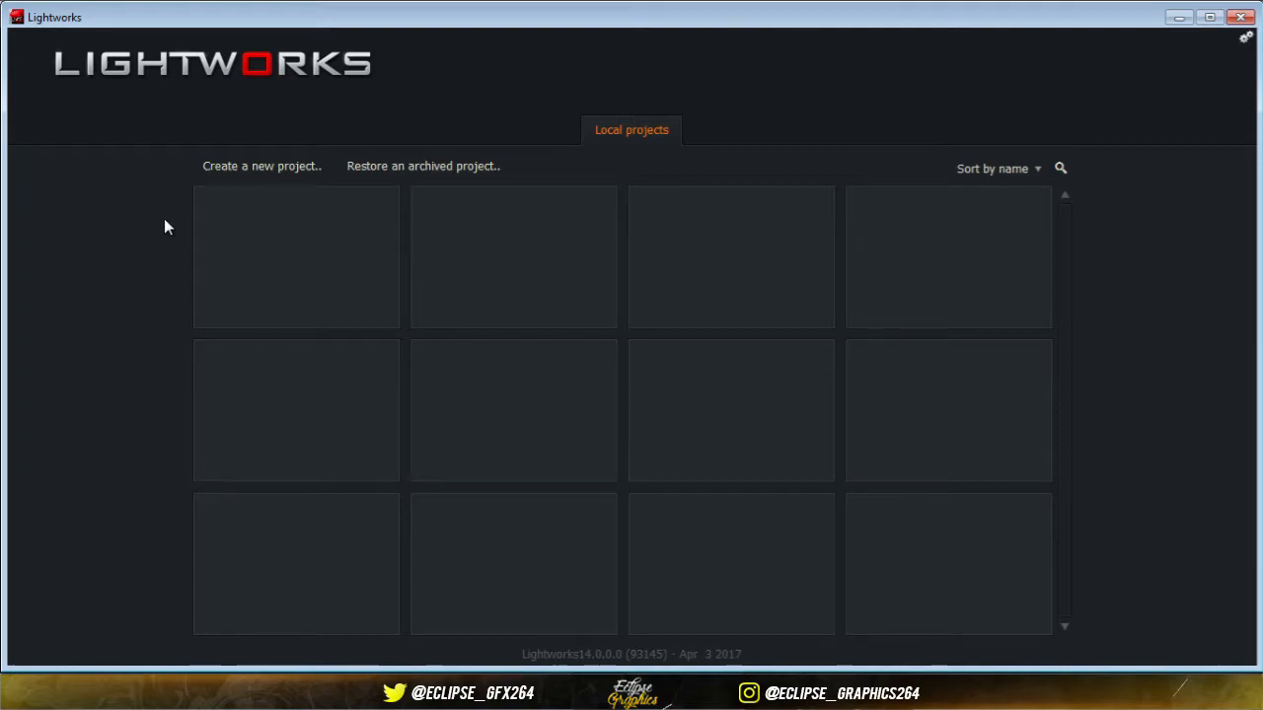
Step: Create a new project named Test with a frame rate of 60 fps
{"action": "left_click", "coordinate": [237, 168]}
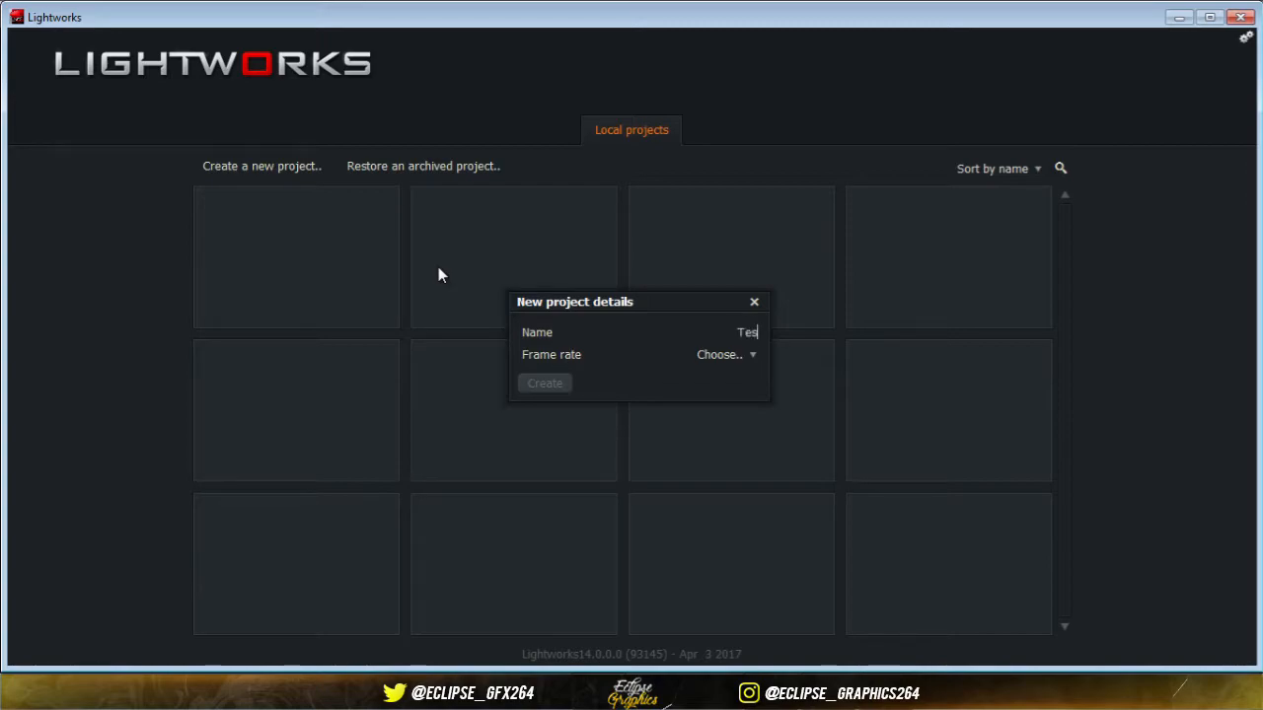
{"action": "left_click", "coordinate": [712, 357]}
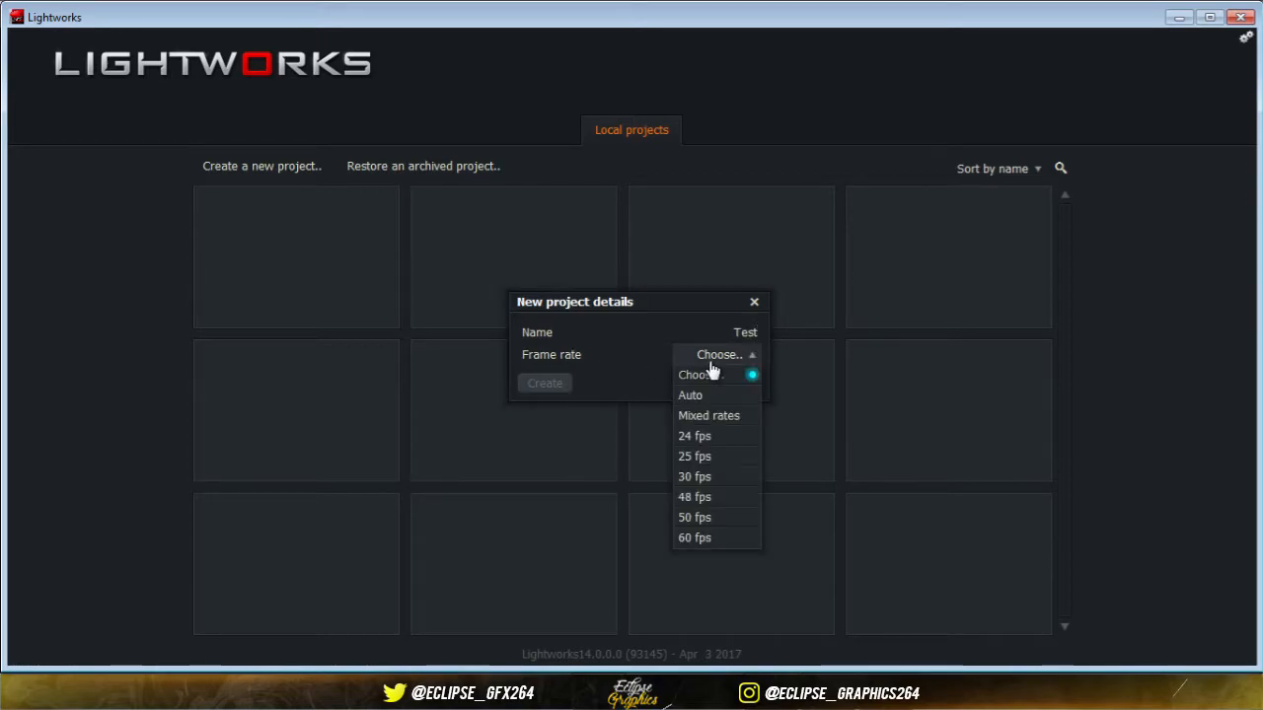
{"action": "left_click", "coordinate": [740, 540]}
{"action": "left_click", "coordinate": [546, 384]}
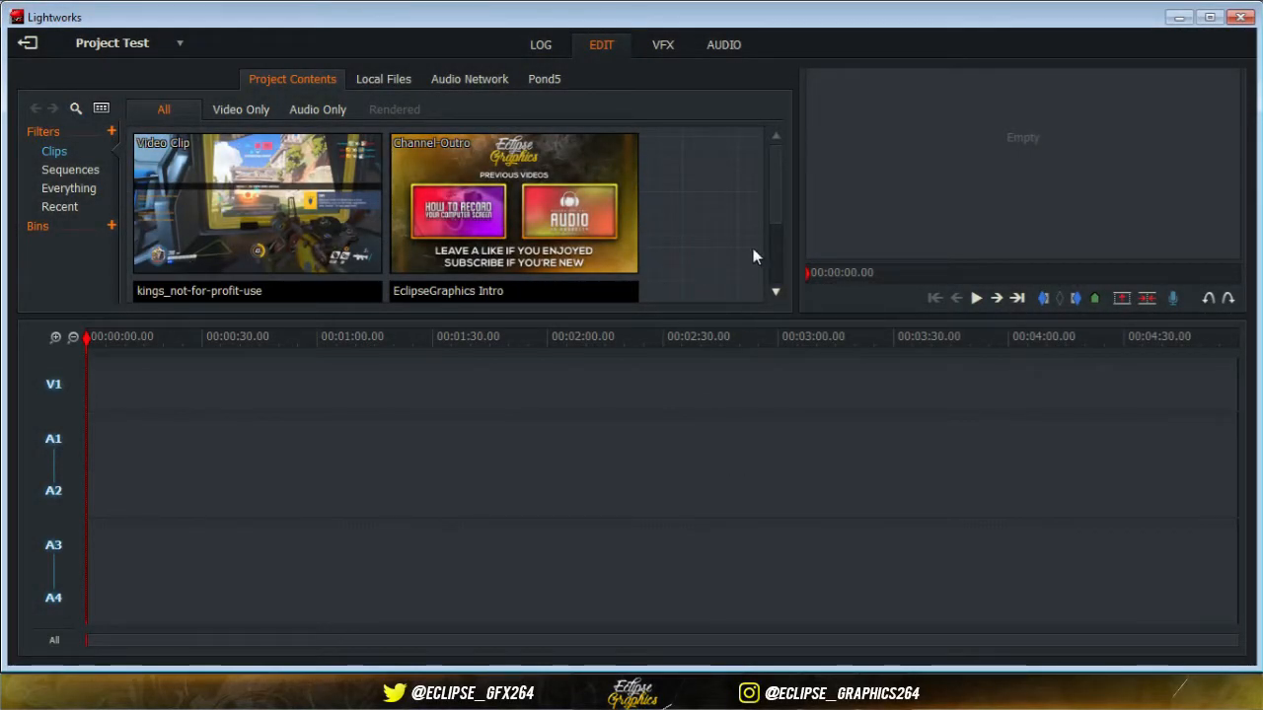
Step: Place the EclipseGraphics Intro clip at the start of the timeline, play it through, and return the playhead to the beginning
{"action": "left_click_drag", "start_coordinate": [779, 178], "coordinate": [766, 267]}
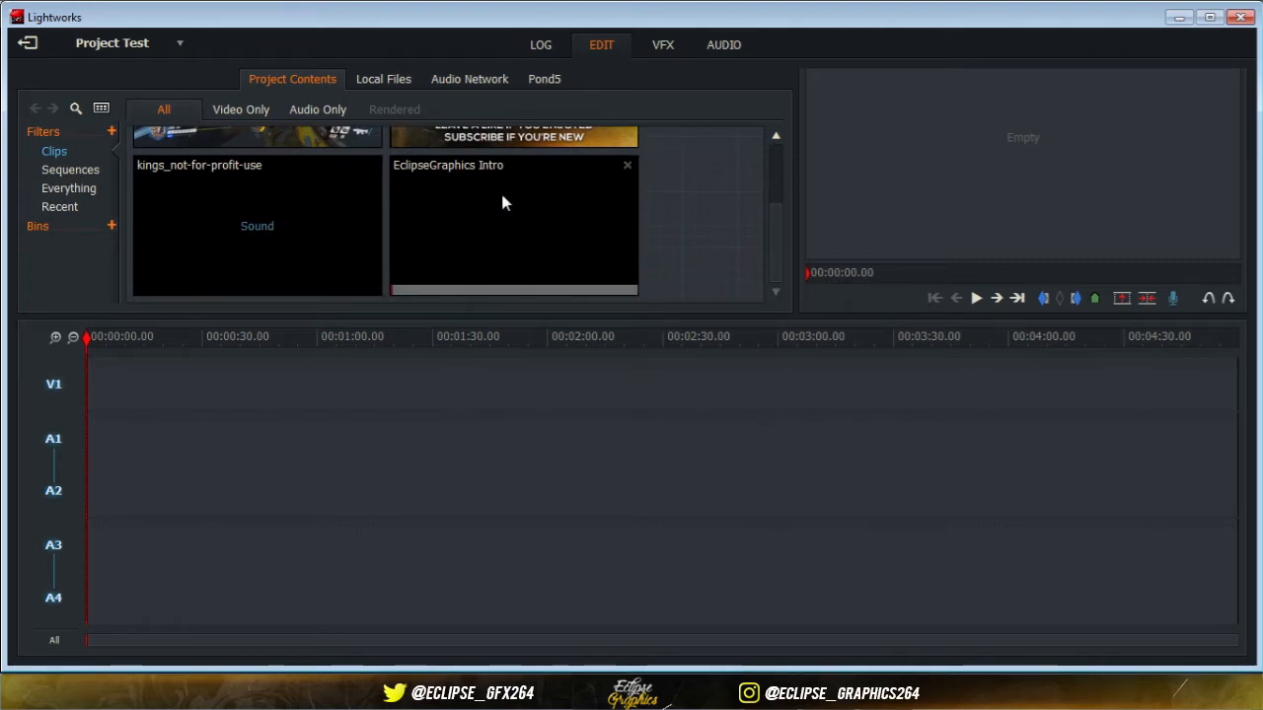
{"action": "left_click_drag", "start_coordinate": [501, 202], "coordinate": [102, 437]}
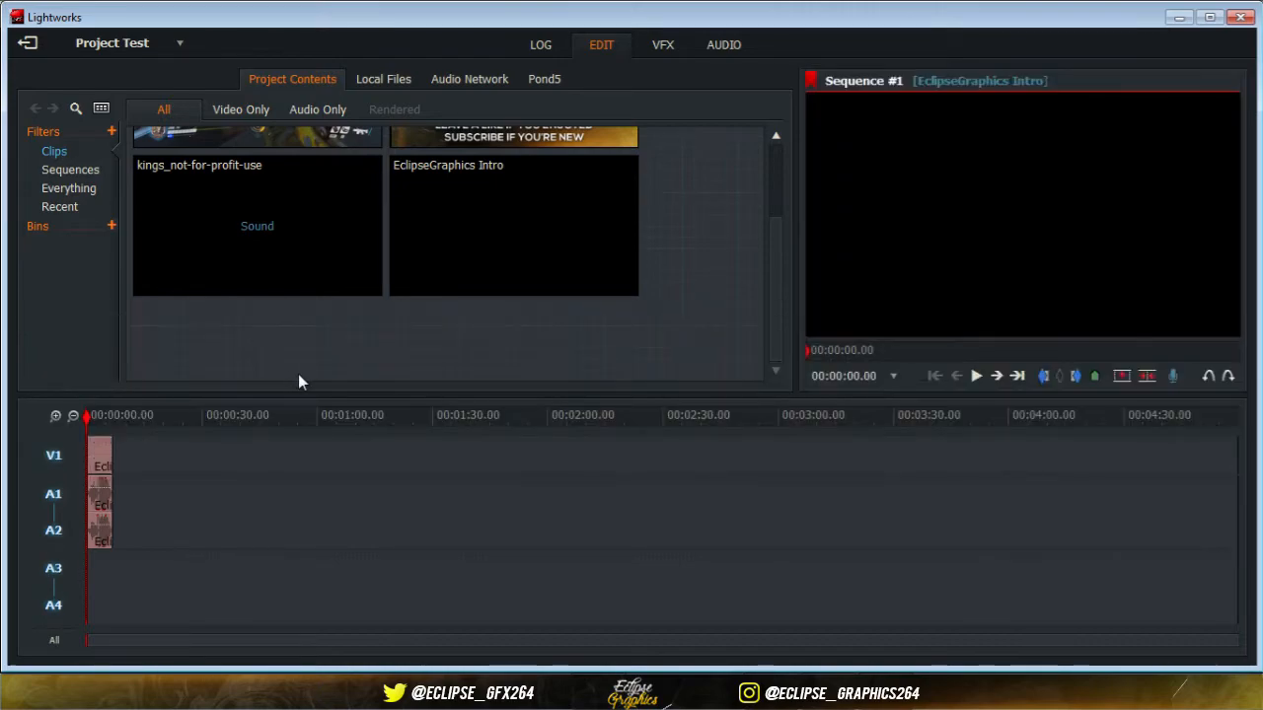
{"action": "left_click", "coordinate": [976, 376]}
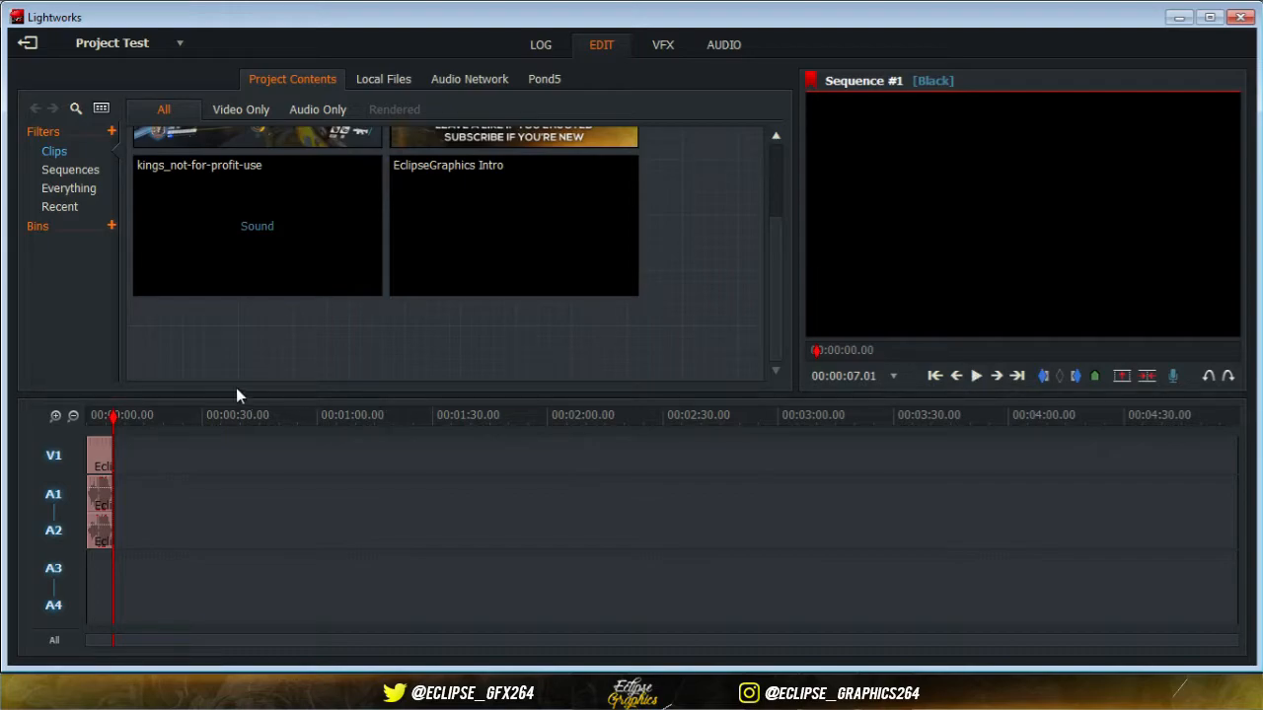
{"action": "left_click_drag", "start_coordinate": [132, 419], "coordinate": [84, 421]}
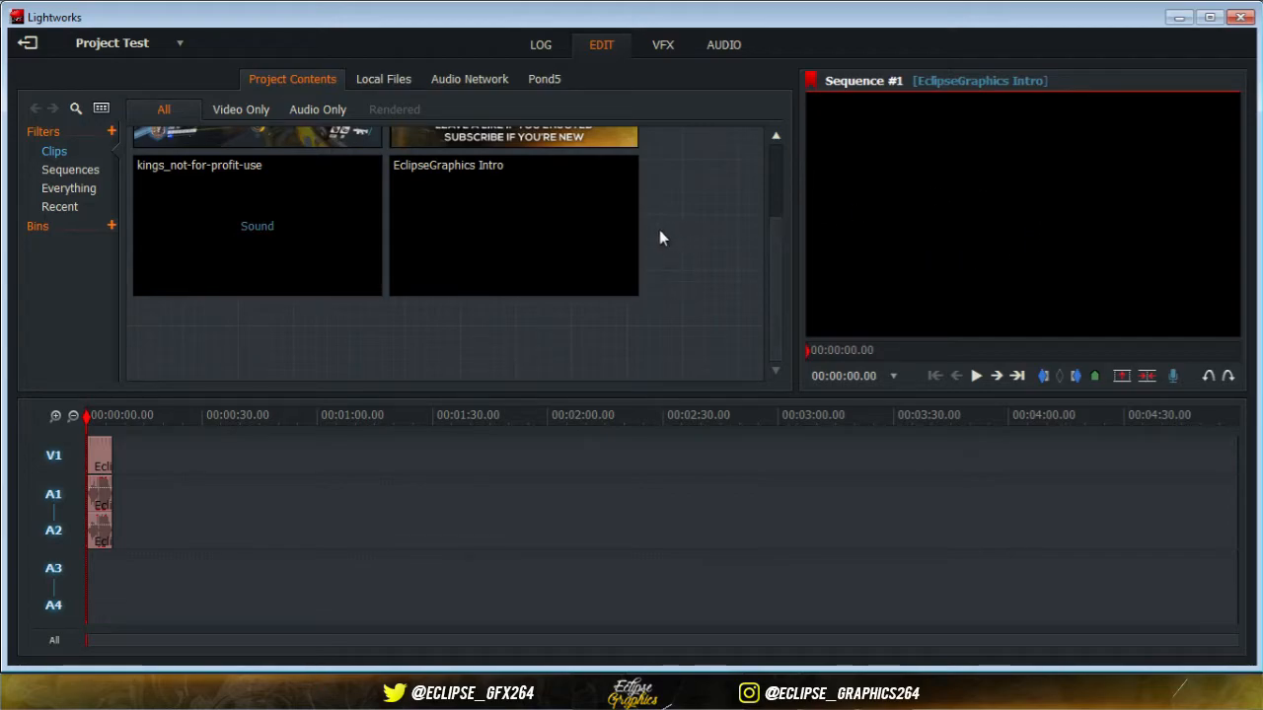
Step: Place the Video Clip directly after the intro on the timeline and briefly play its opening
{"action": "left_click_drag", "start_coordinate": [773, 262], "coordinate": [775, 169]}
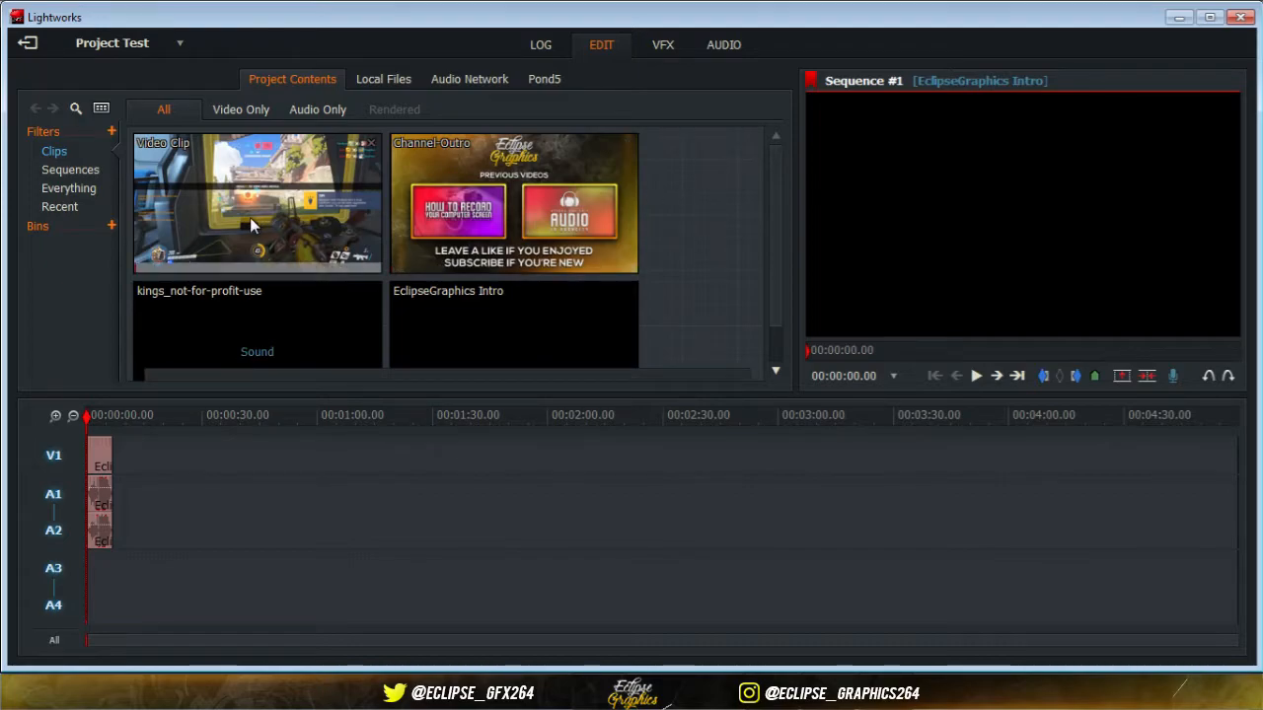
{"action": "left_click_drag", "start_coordinate": [245, 191], "coordinate": [116, 460]}
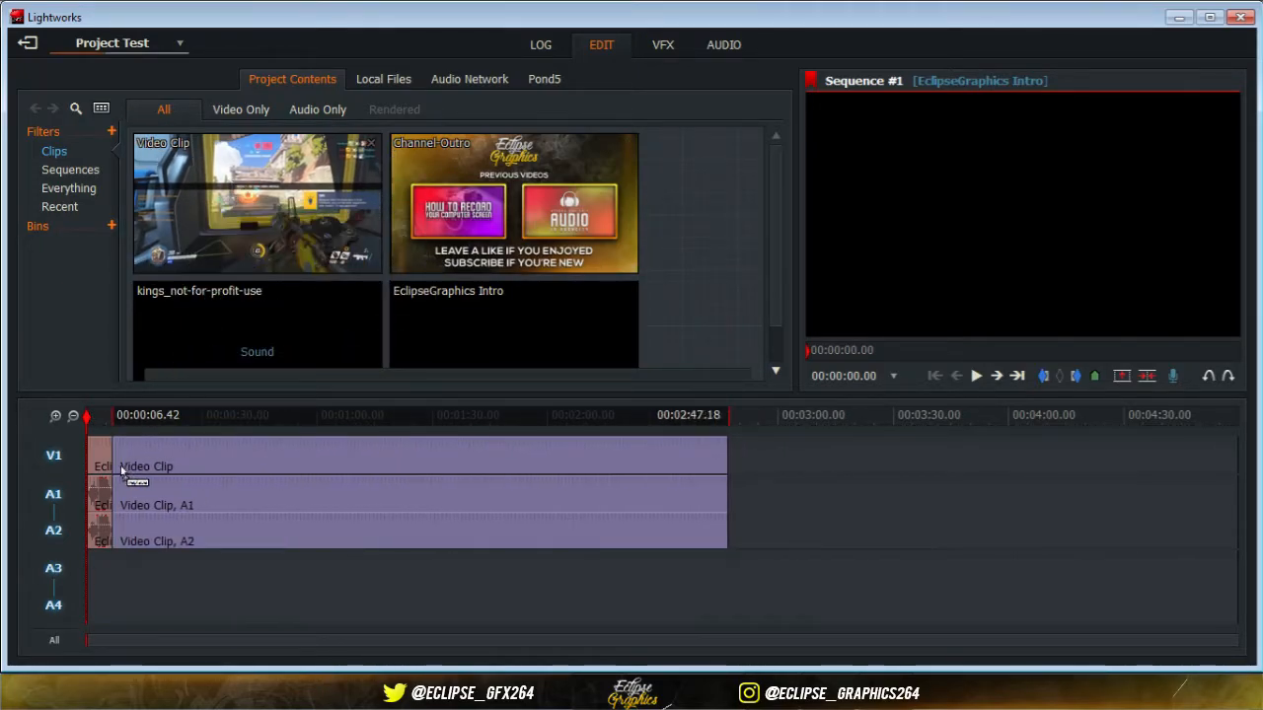
{"action": "left_click_drag", "start_coordinate": [340, 460], "coordinate": [340, 460]}
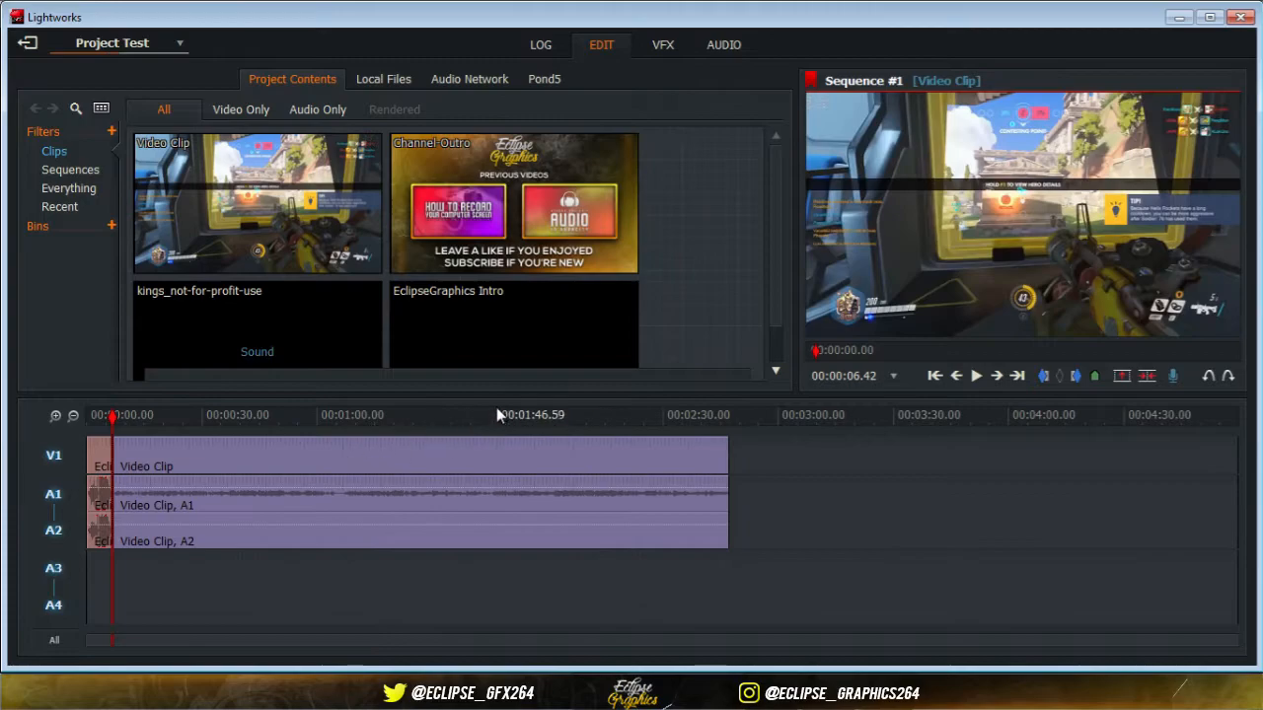
{"action": "left_click", "coordinate": [976, 389]}
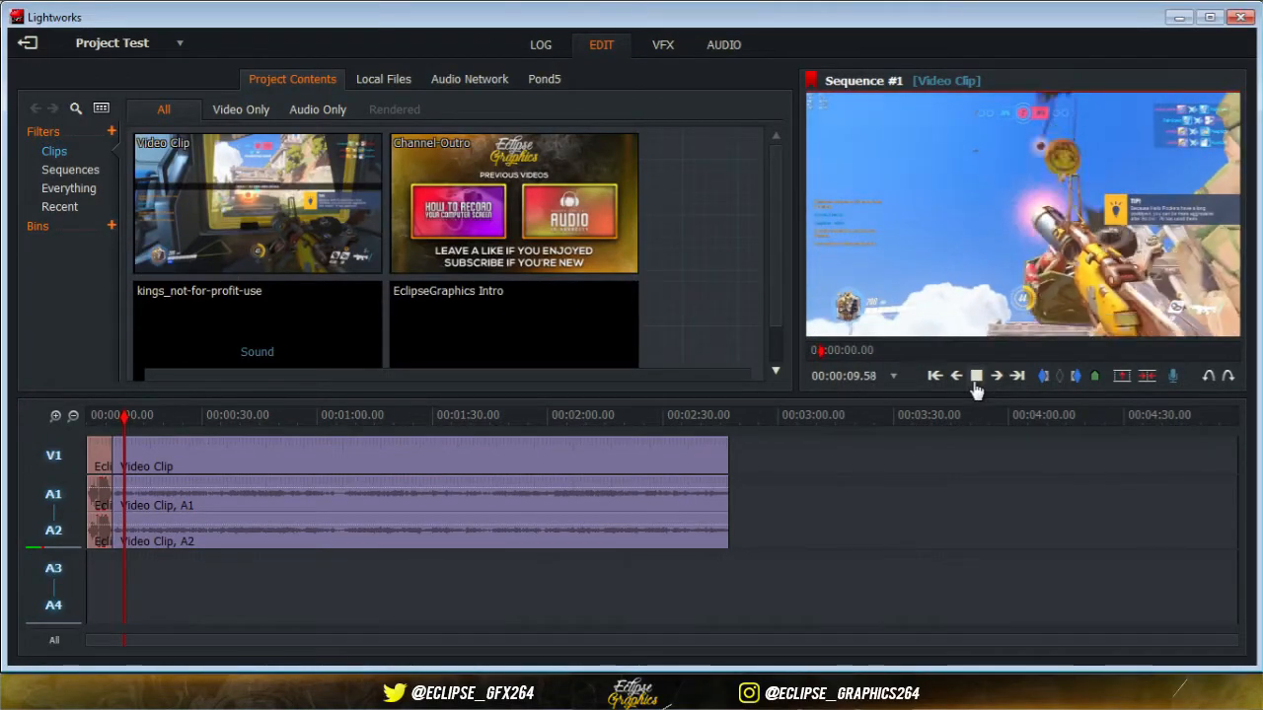
{"action": "left_click", "coordinate": [976, 389]}
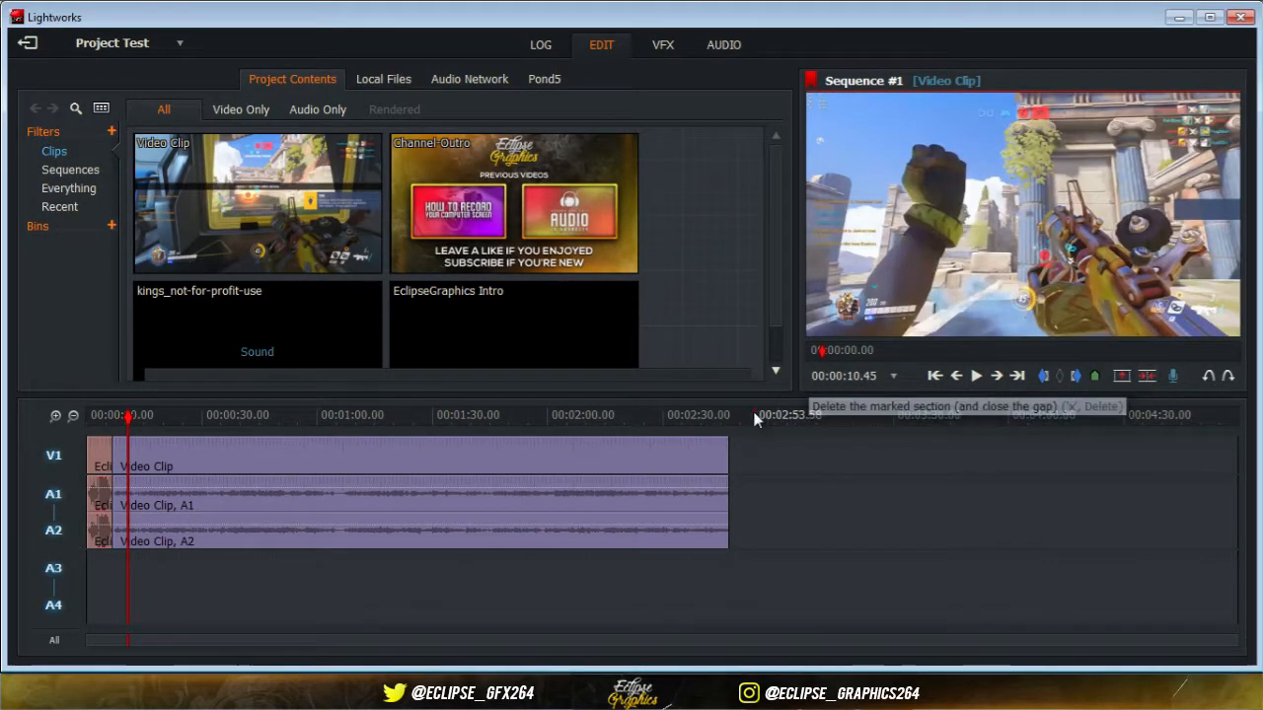
Step: Place the Channel-Outro image directly after the Video Clip on V1 and check the end of the gameplay footage
{"action": "mouse_move", "coordinate": [775, 208]}
{"action": "left_mouse_down"}
{"action": "mouse_move", "coordinate": [775, 288]}
{"action": "mouse_move", "coordinate": [780, 232]}
{"action": "left_mouse_up"}
{"action": "left_click_drag", "start_coordinate": [592, 217], "coordinate": [789, 449]}
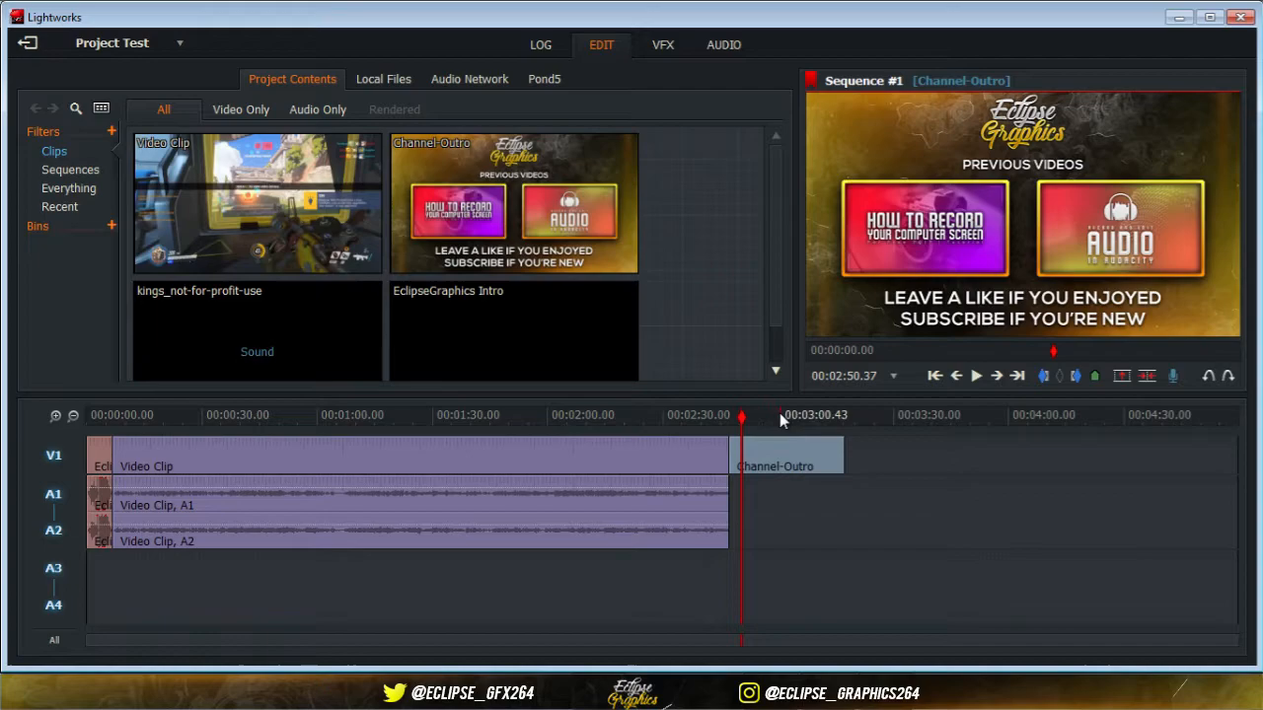
{"action": "left_click", "coordinate": [728, 416]}
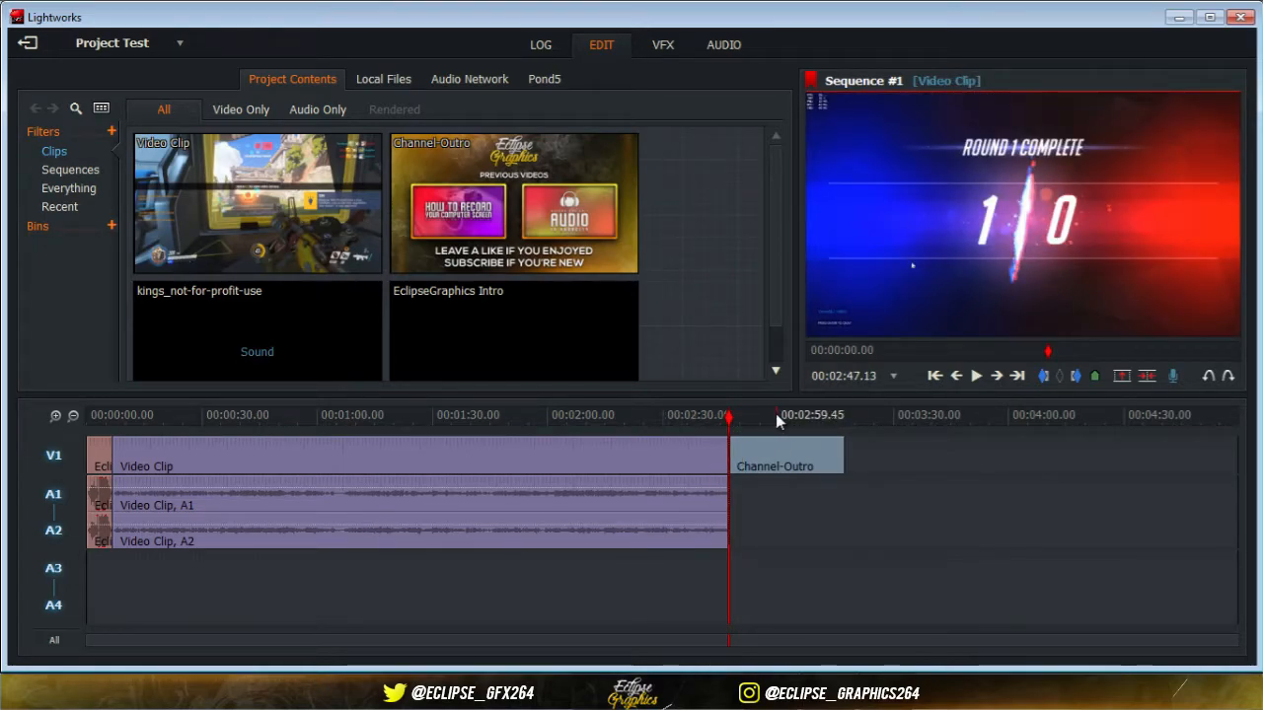
Step: Mark the section from 00:02:57.35 to 00:03:22.39 and delete it to shorten the Channel-Outro
{"action": "left_click", "coordinate": [770, 415]}
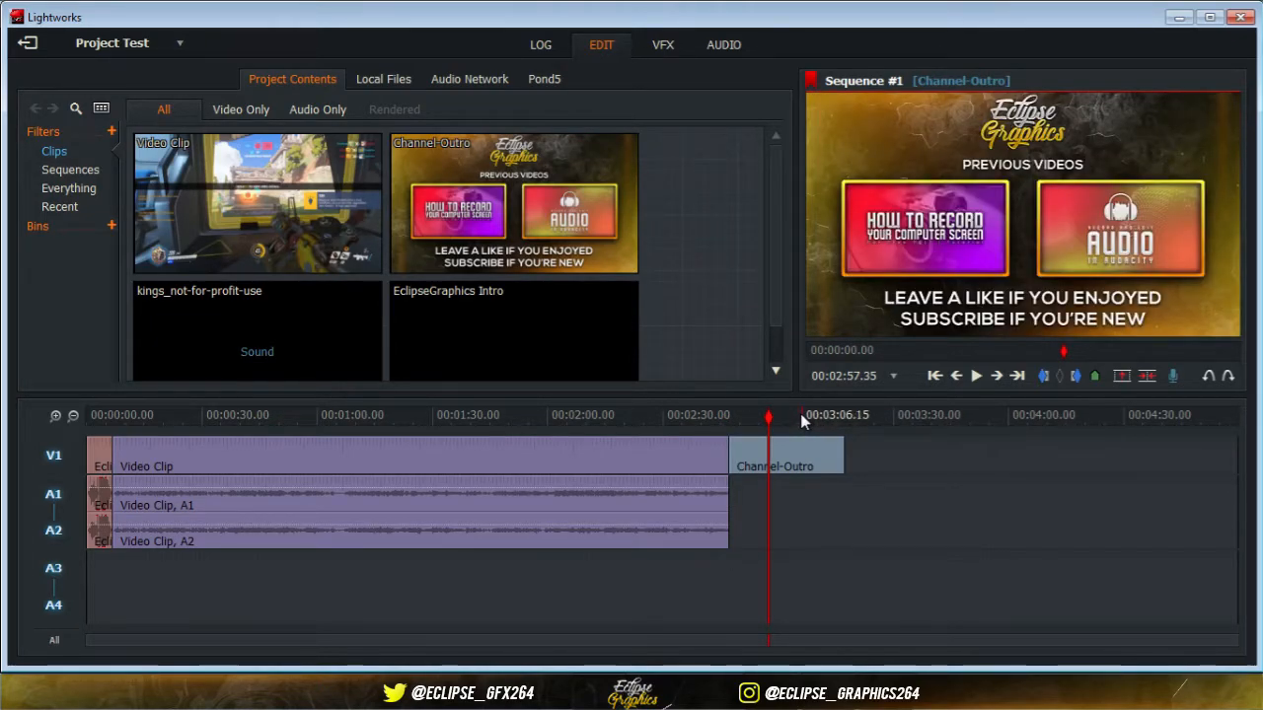
{"action": "left_click", "coordinate": [1042, 378]}
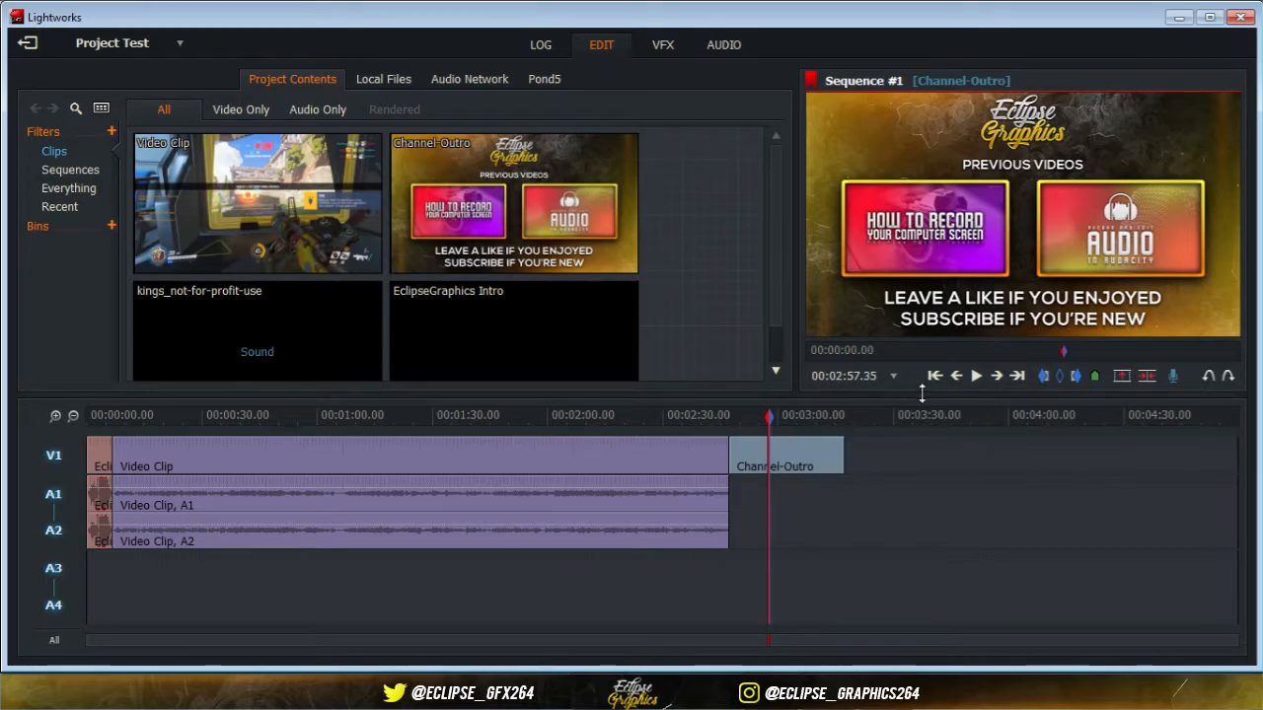
{"action": "left_click", "coordinate": [863, 418]}
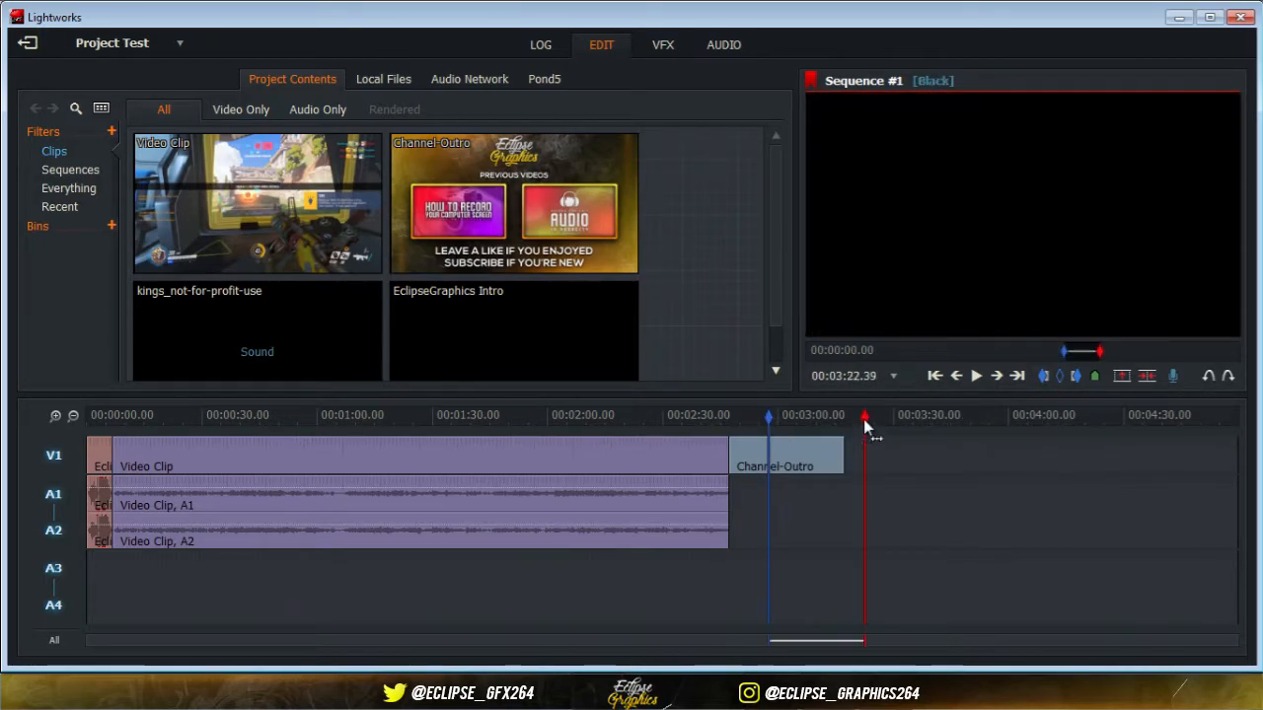
{"action": "left_click", "coordinate": [1076, 377]}
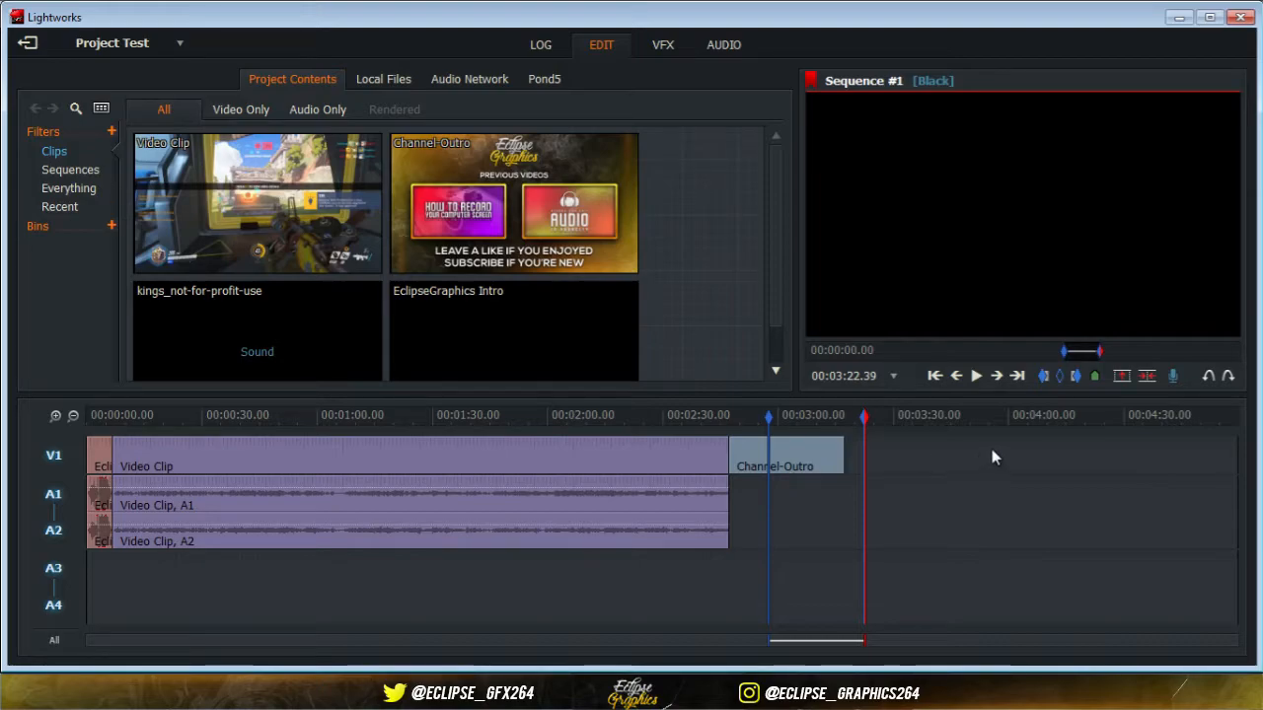
{"action": "left_click", "coordinate": [1147, 378]}
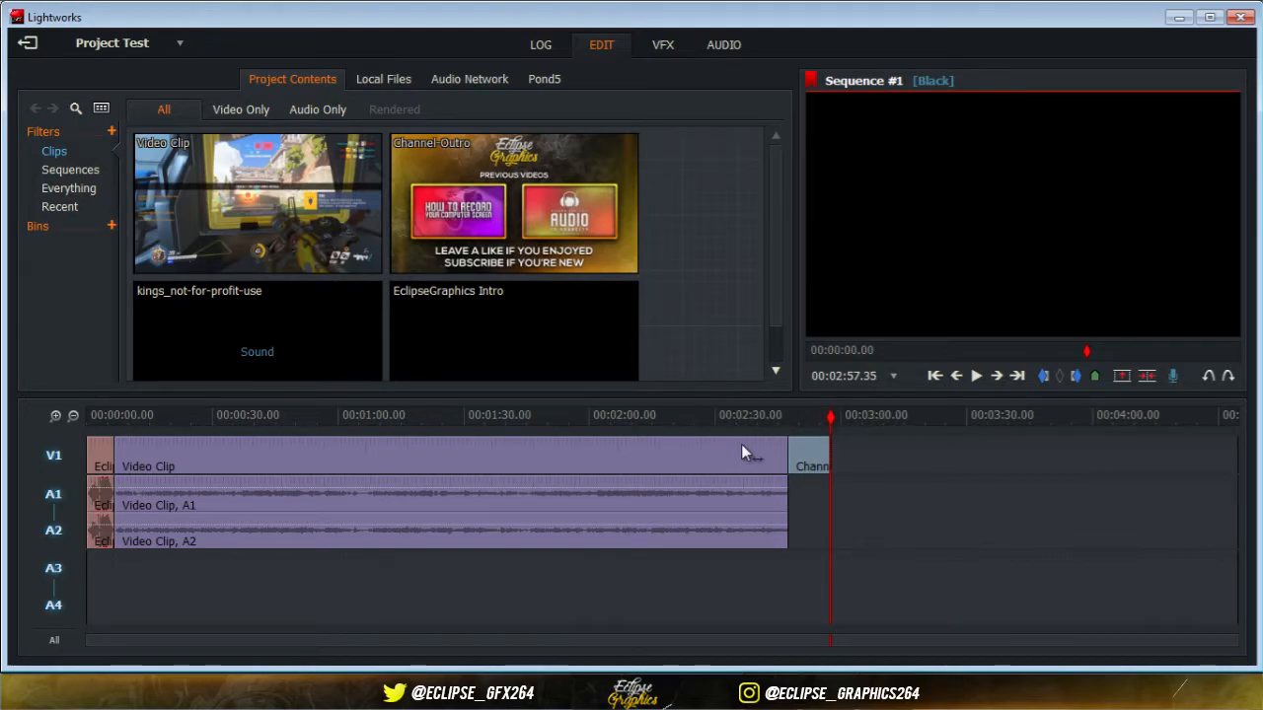
Step: Split the Video Clip at 00:02:10.30, and undo the split
{"action": "left_click", "coordinate": [634, 417]}
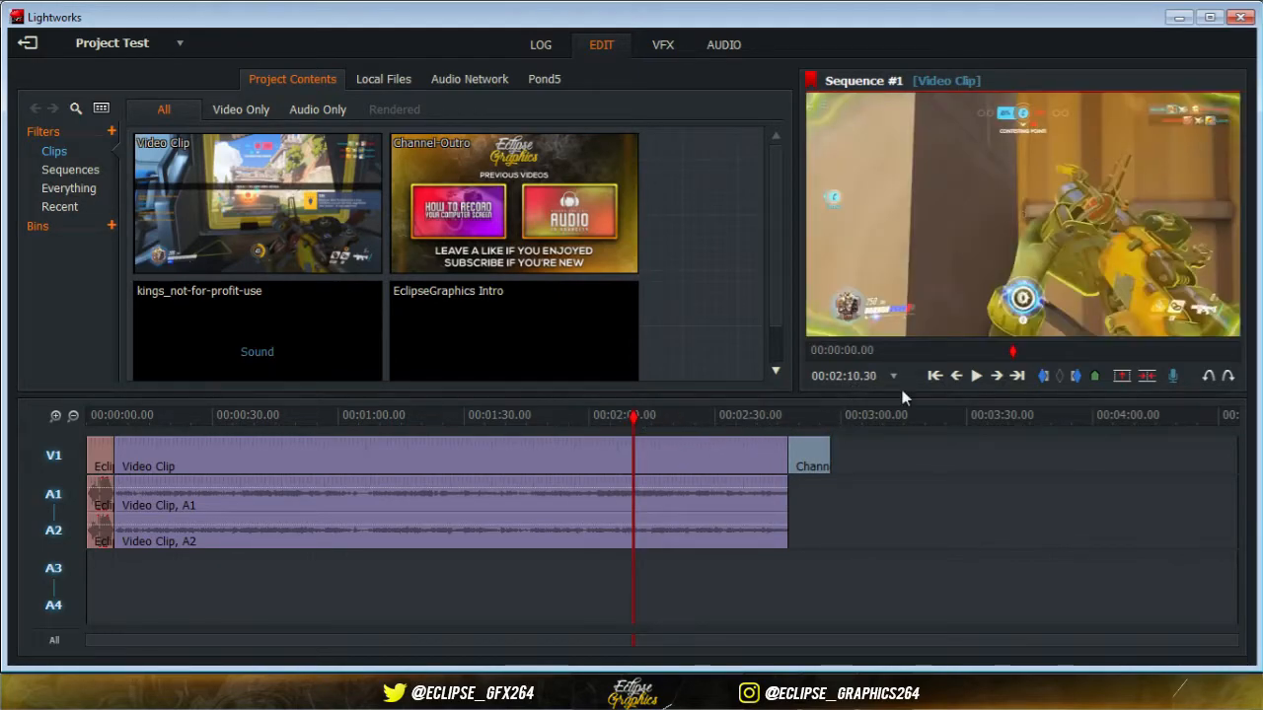
{"action": "left_click", "coordinate": [1147, 383]}
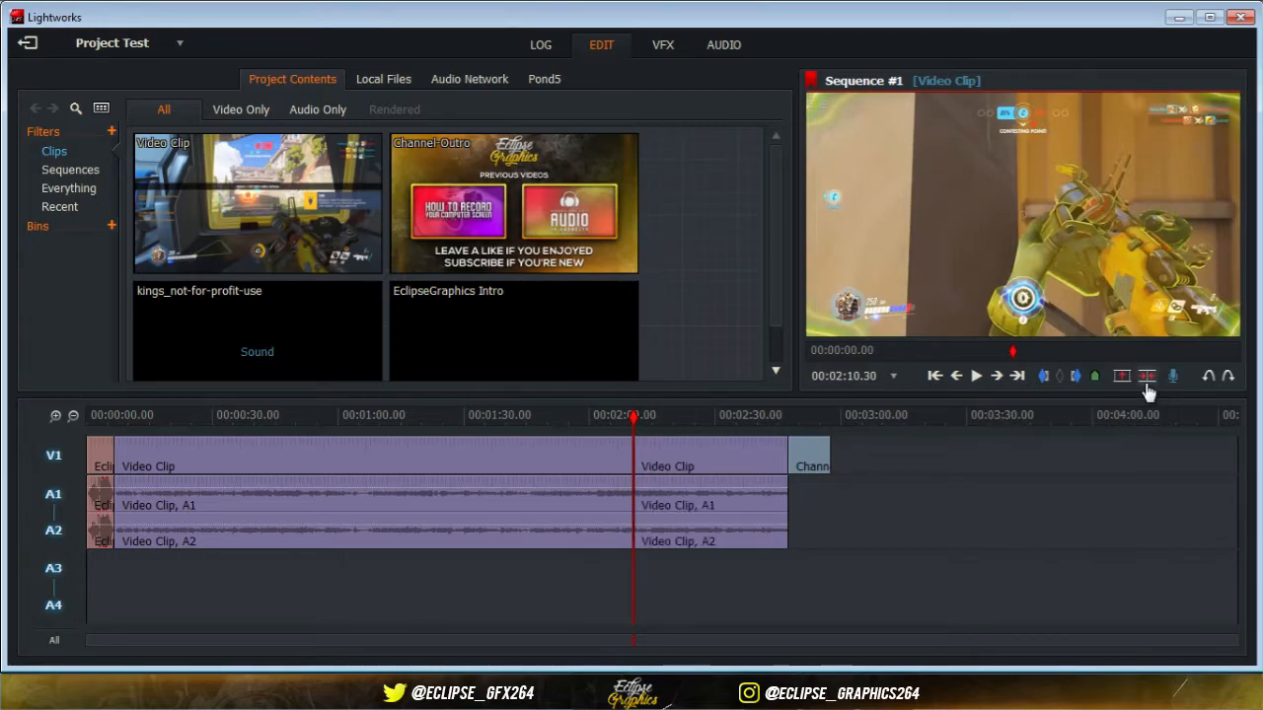
{"action": "key", "text": "ctrl+z"}
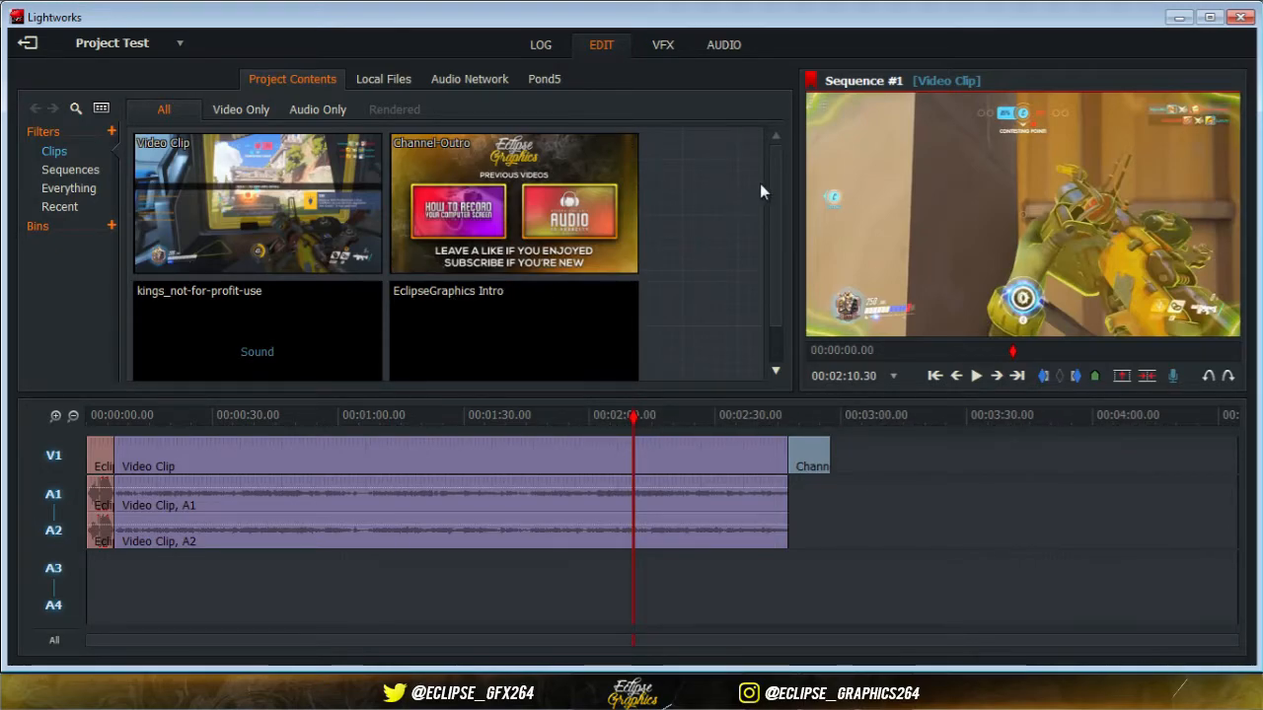
Step: Place the kings_not-for-profit-use music on audio tracks A3 and A4, starting at about 00:02:20
{"action": "scroll", "coordinate": [769, 188], "scroll_direction": "down", "scroll_amount": 1}
{"action": "left_click_drag", "start_coordinate": [299, 295], "coordinate": [679, 603]}
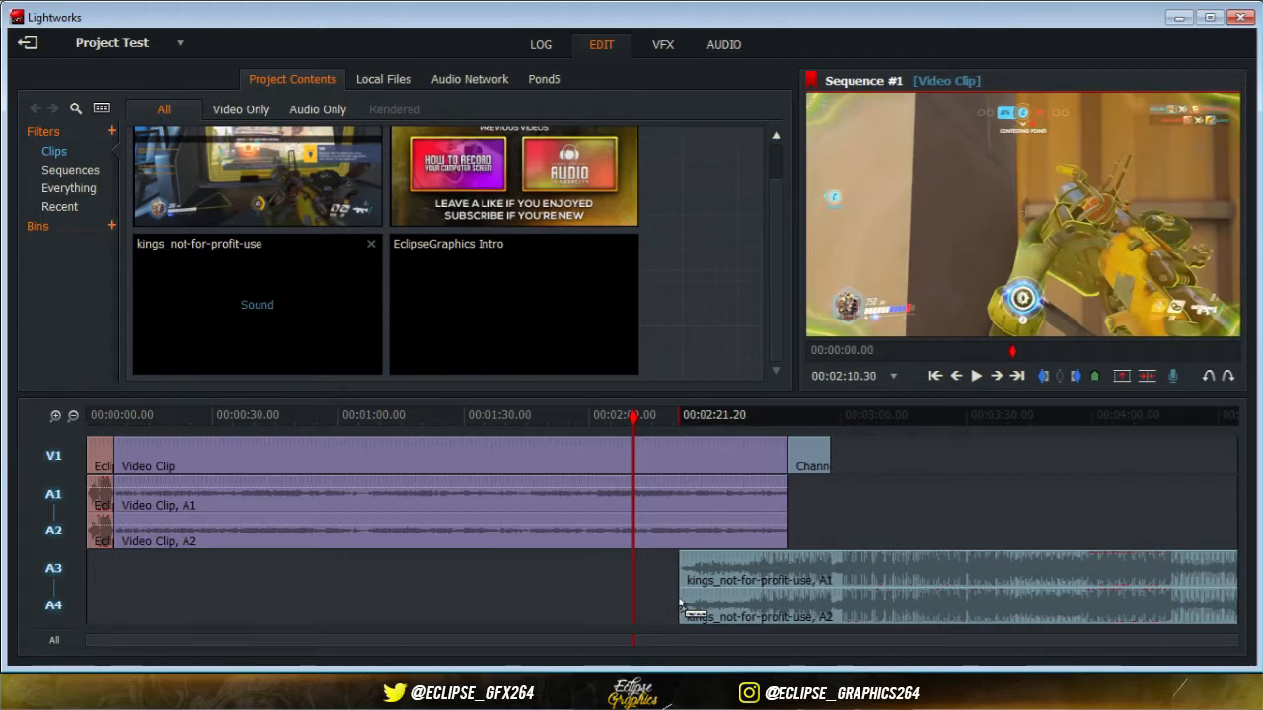
{"action": "mouse_move", "coordinate": [680, 603]}
{"action": "left_mouse_down"}
{"action": "mouse_move", "coordinate": [659, 603]}
{"action": "mouse_move", "coordinate": [754, 599]}
{"action": "mouse_move", "coordinate": [676, 597]}
{"action": "left_mouse_up"}
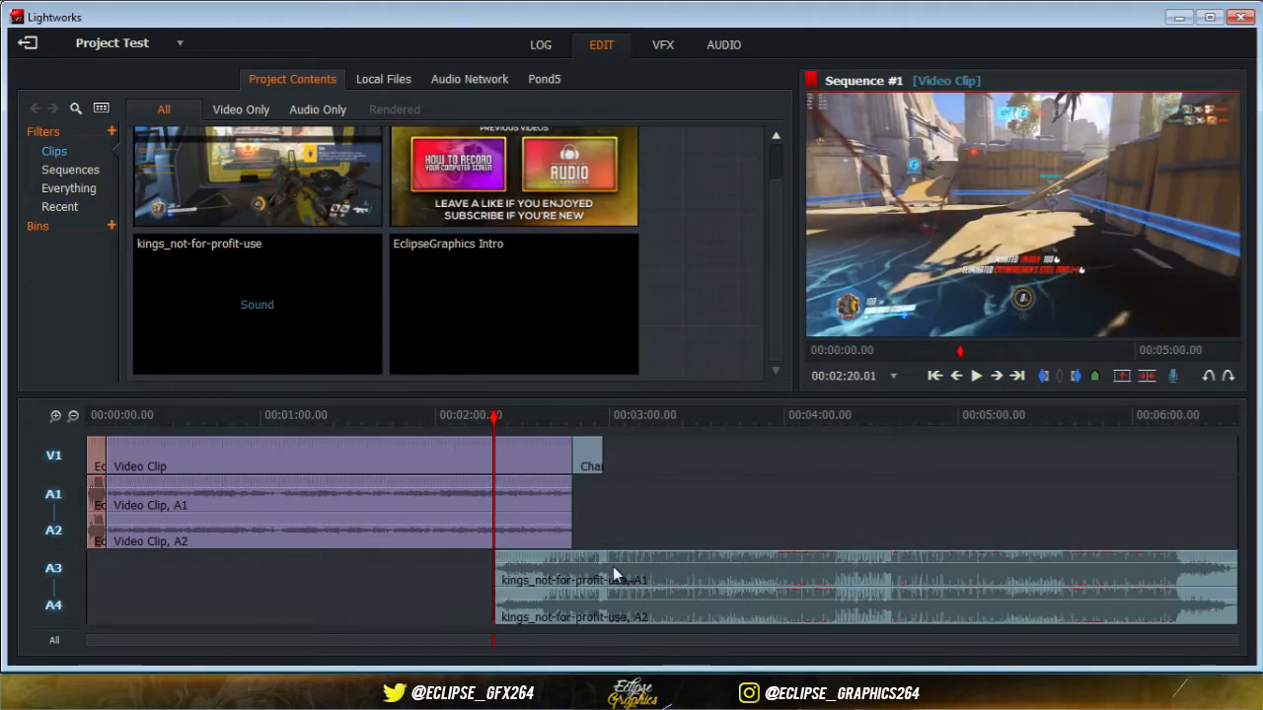
Step: Move the music on A3 and A4 earlier so it starts at about 00:02:11
{"action": "left_click", "coordinate": [55, 415]}
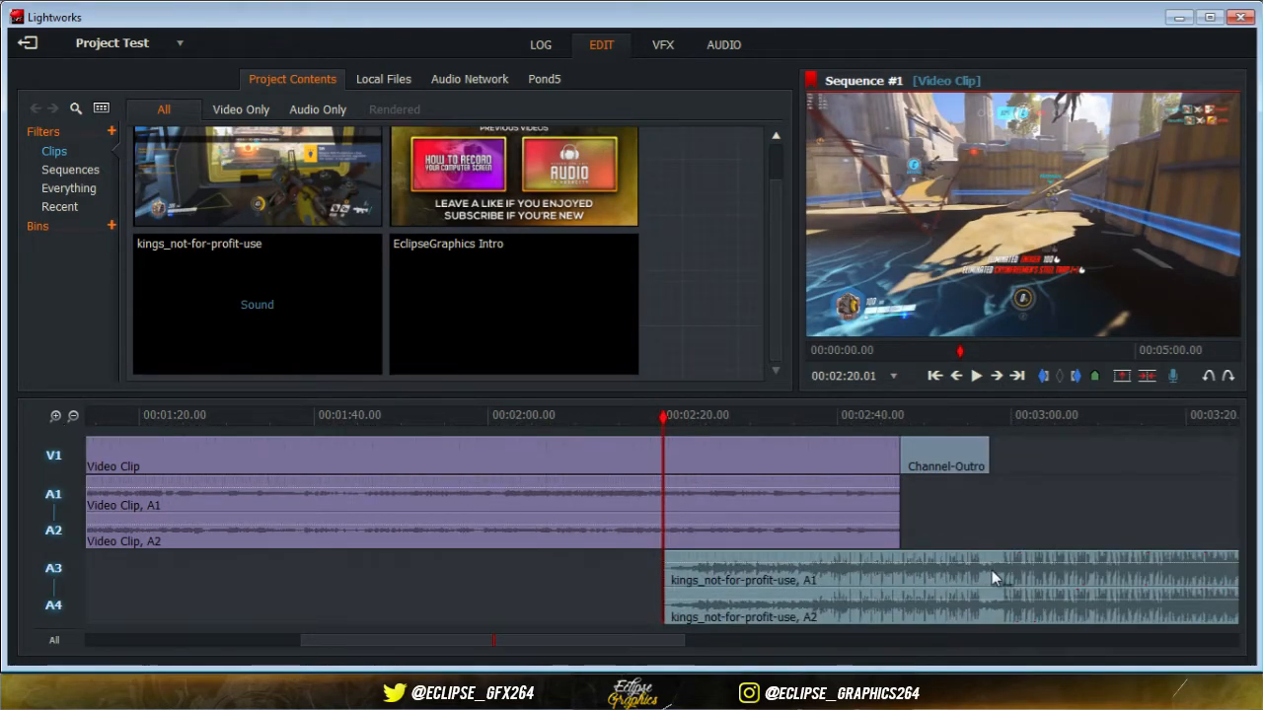
{"action": "left_click", "coordinate": [982, 416]}
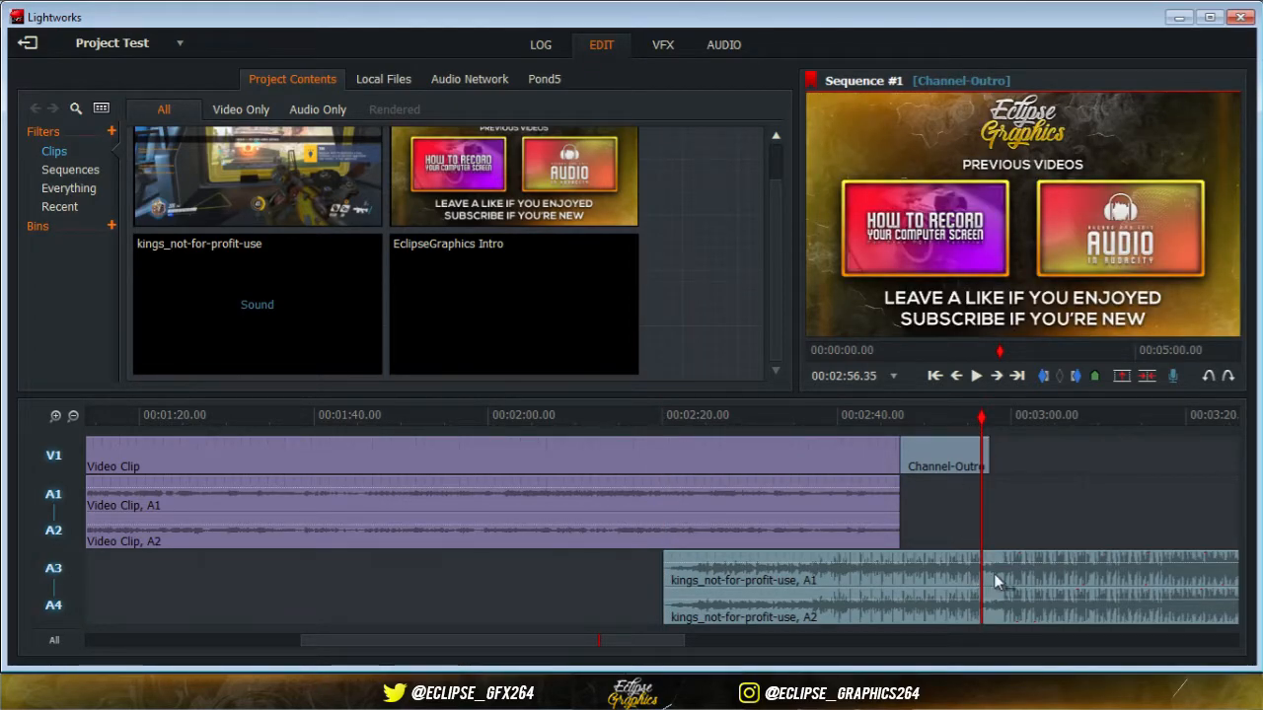
{"action": "left_click_drag", "start_coordinate": [1000, 563], "coordinate": [924, 577]}
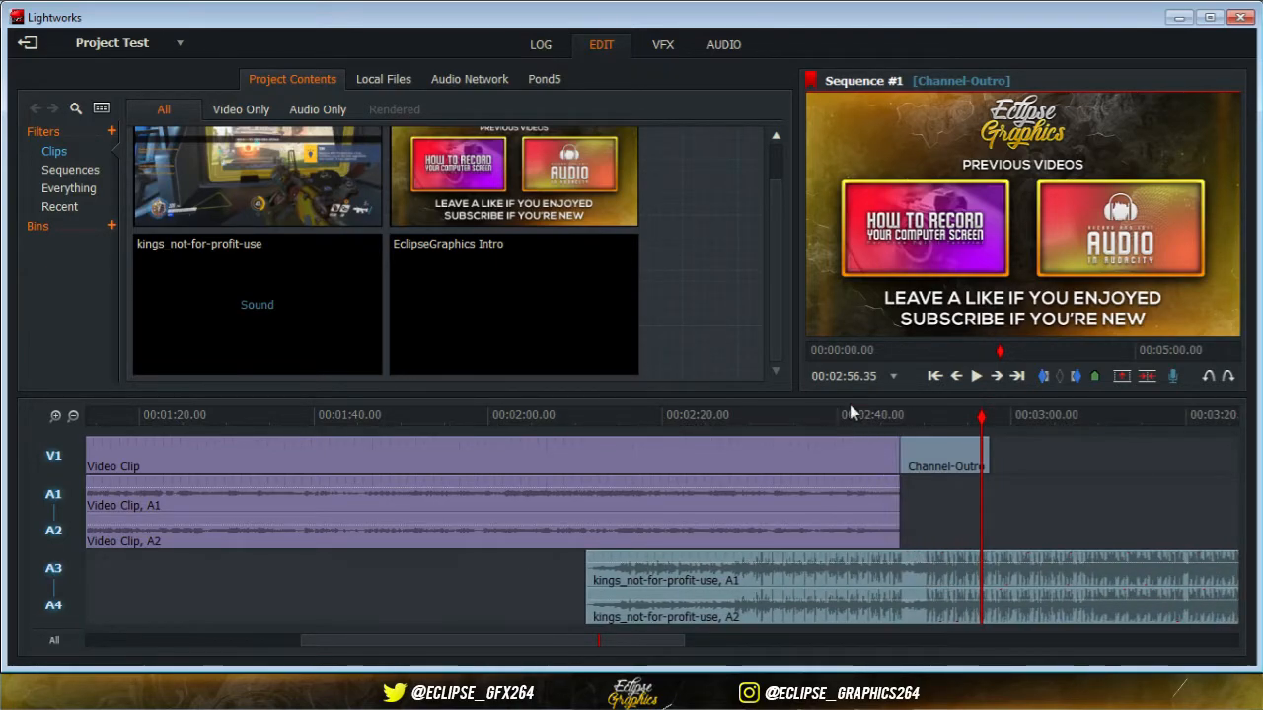
Step: With only A3 and A4 selected, delete the section from 00:02:08.10 to 00:02:41.12 and move the remaining music to start at 00:02:41.12
{"action": "left_click", "coordinate": [849, 414]}
{"action": "left_click", "coordinate": [1075, 376]}
{"action": "left_click", "coordinate": [559, 415]}
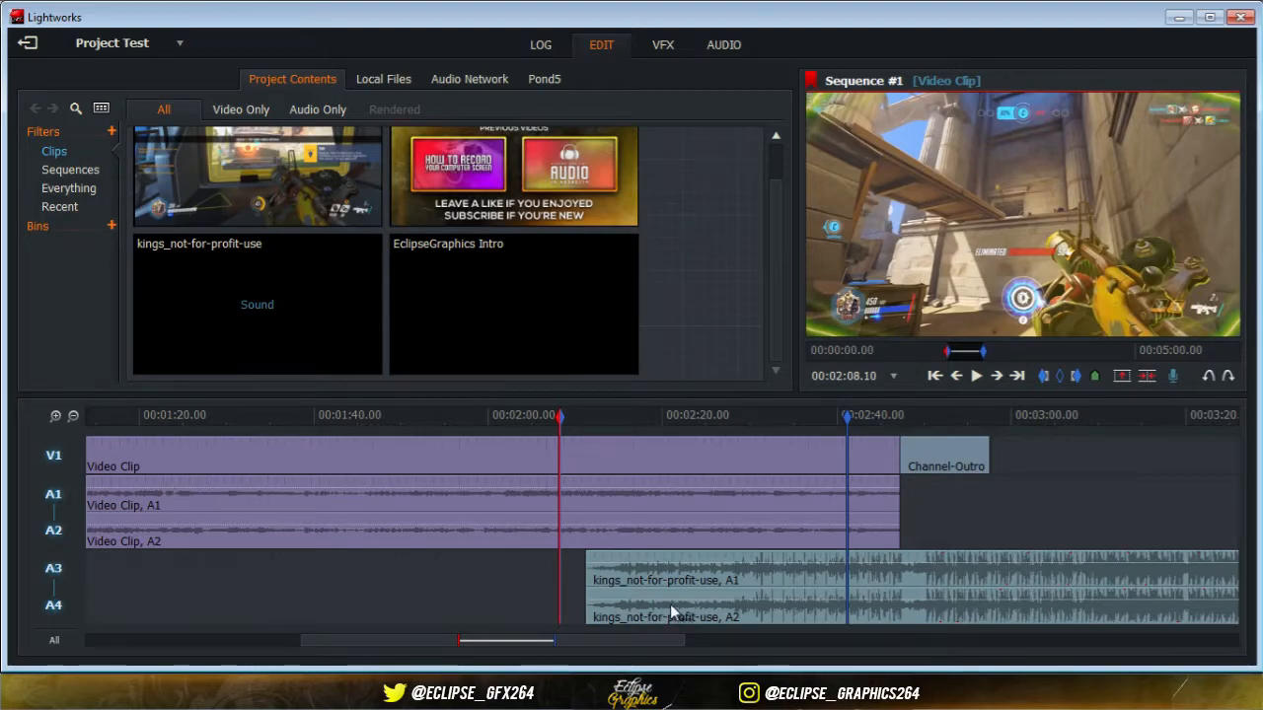
{"action": "left_click", "coordinate": [51, 460]}
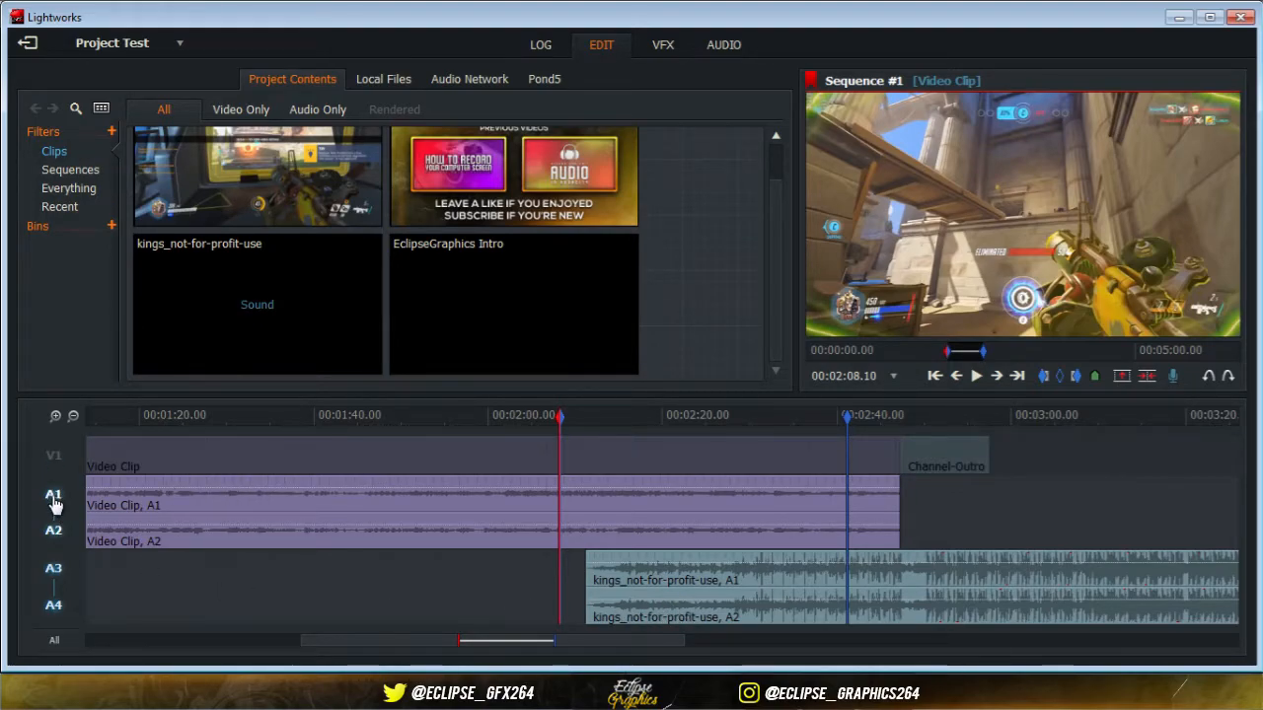
{"action": "left_click", "coordinate": [51, 501]}
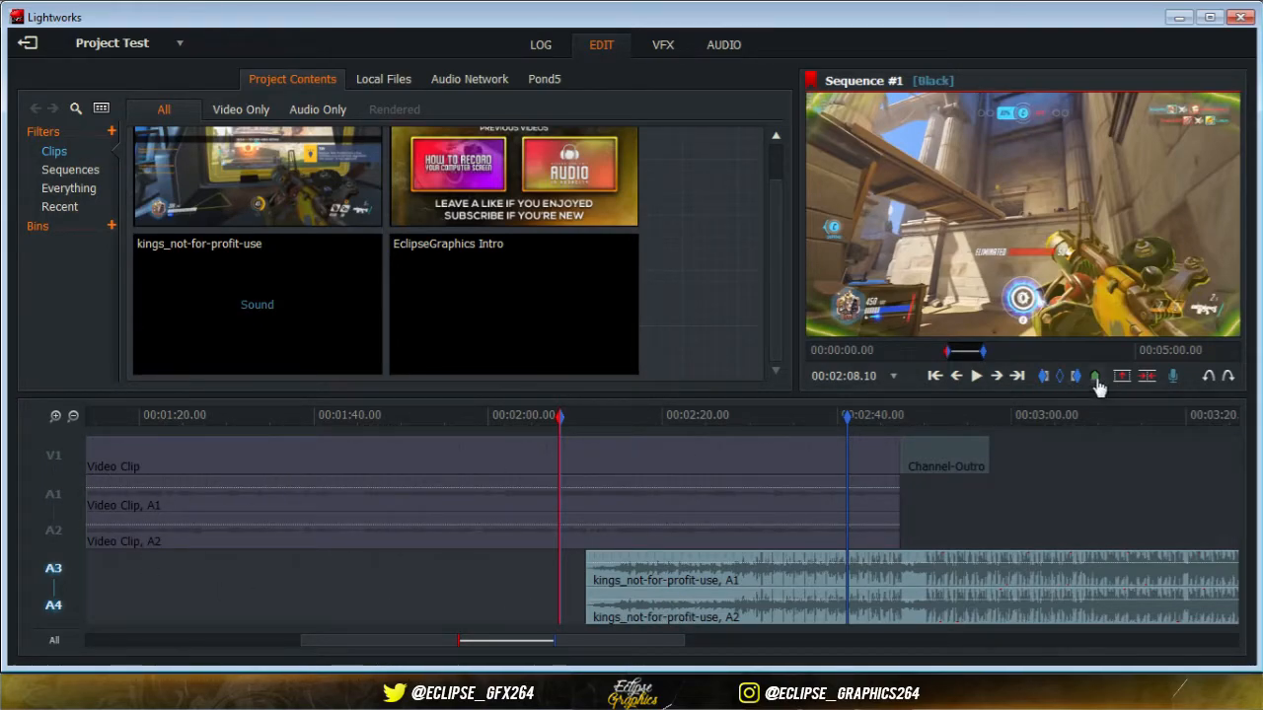
{"action": "left_click", "coordinate": [1146, 376]}
{"action": "left_click_drag", "start_coordinate": [796, 579], "coordinate": [1092, 581]}
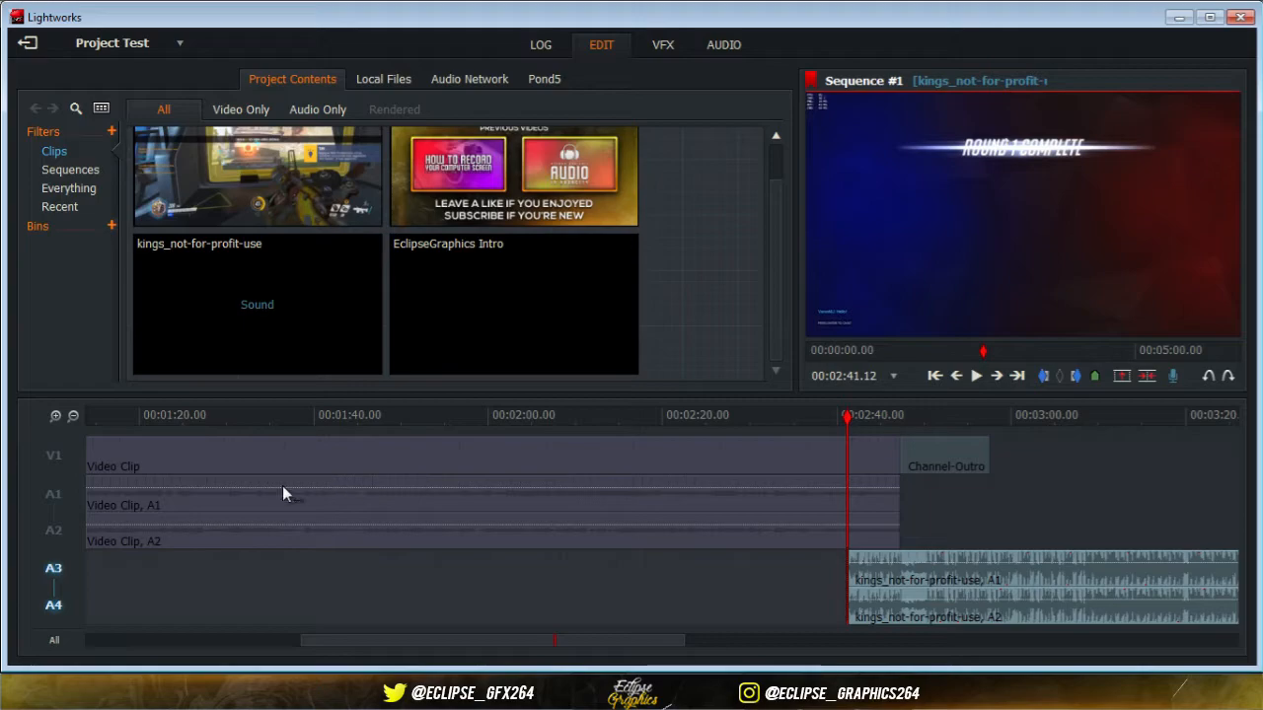
Step: Reselect tracks V1, A1 and A2 and play the transition from the Video Clip into the outro with the music
{"action": "left_click", "coordinate": [51, 533]}
{"action": "left_click", "coordinate": [47, 460]}
{"action": "left_click", "coordinate": [977, 375]}
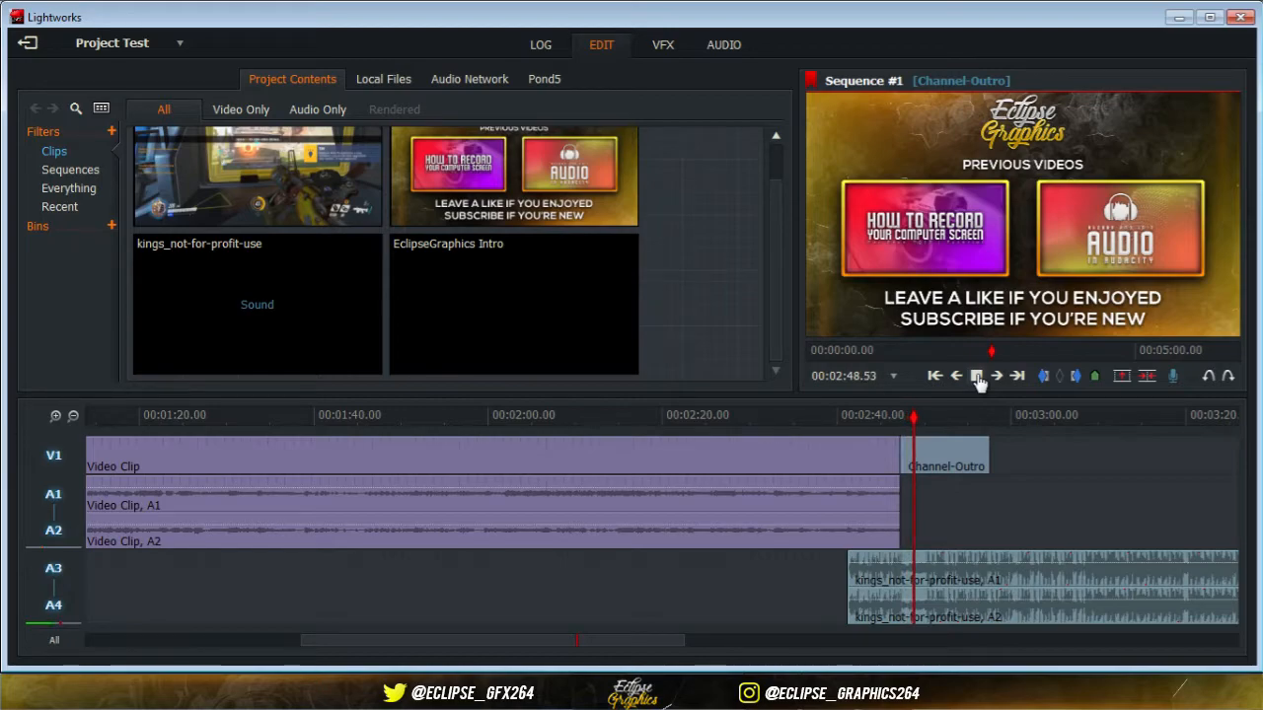
{"action": "left_click", "coordinate": [977, 378]}
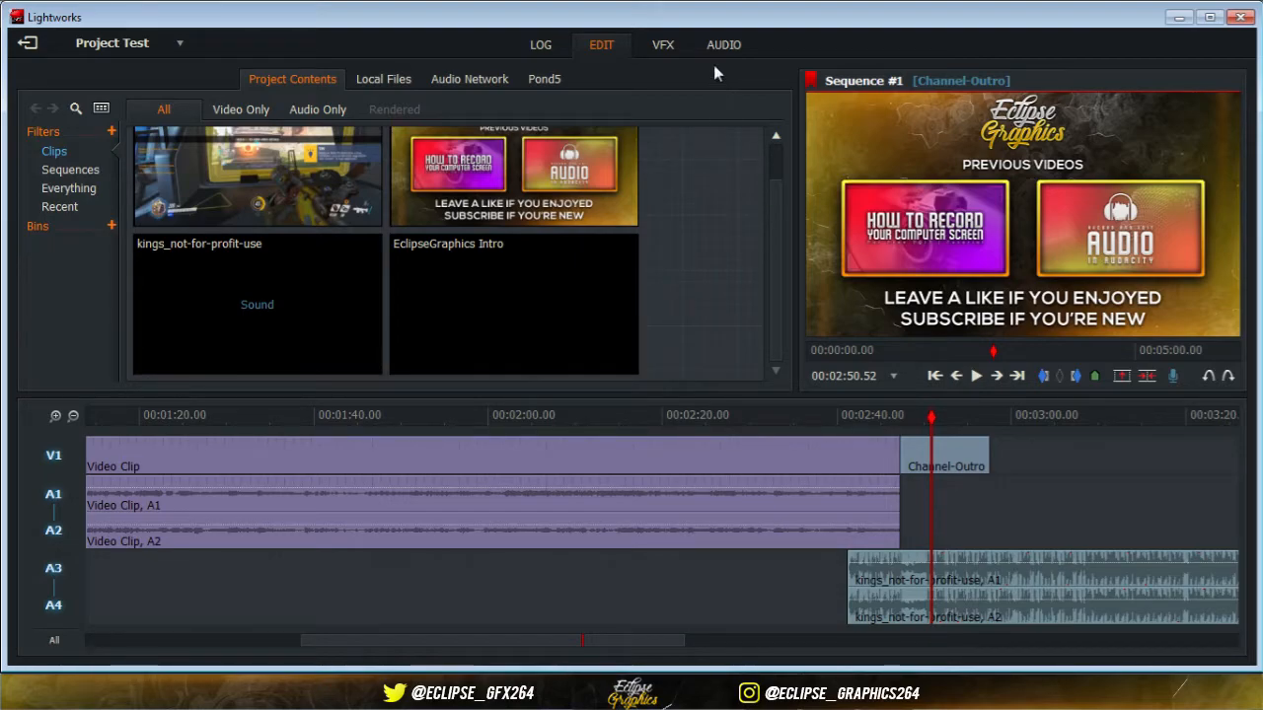
Step: Delete the music that runs past the end of the outro, from 00:02:57.13 to 00:06:32.03
{"action": "left_click_drag", "start_coordinate": [976, 415], "coordinate": [986, 415]}
{"action": "left_click", "coordinate": [1042, 376]}
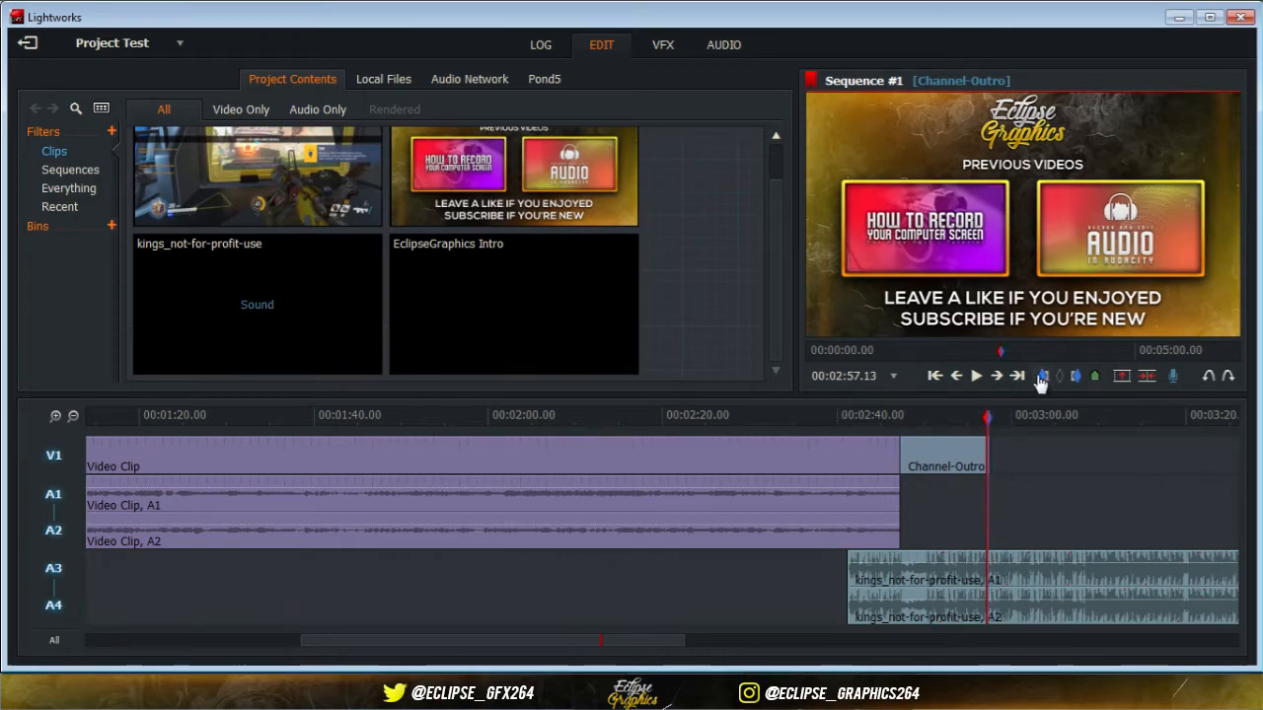
{"action": "left_click", "coordinate": [73, 415]}
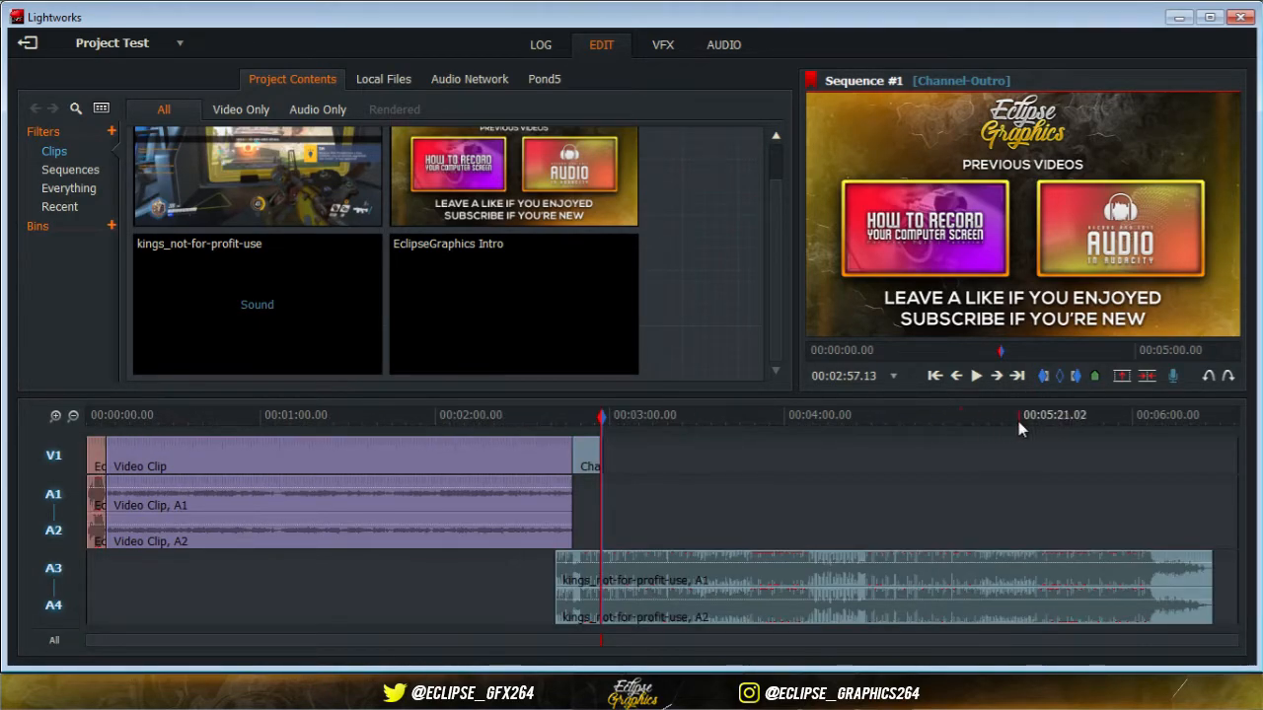
{"action": "left_click", "coordinate": [1225, 418]}
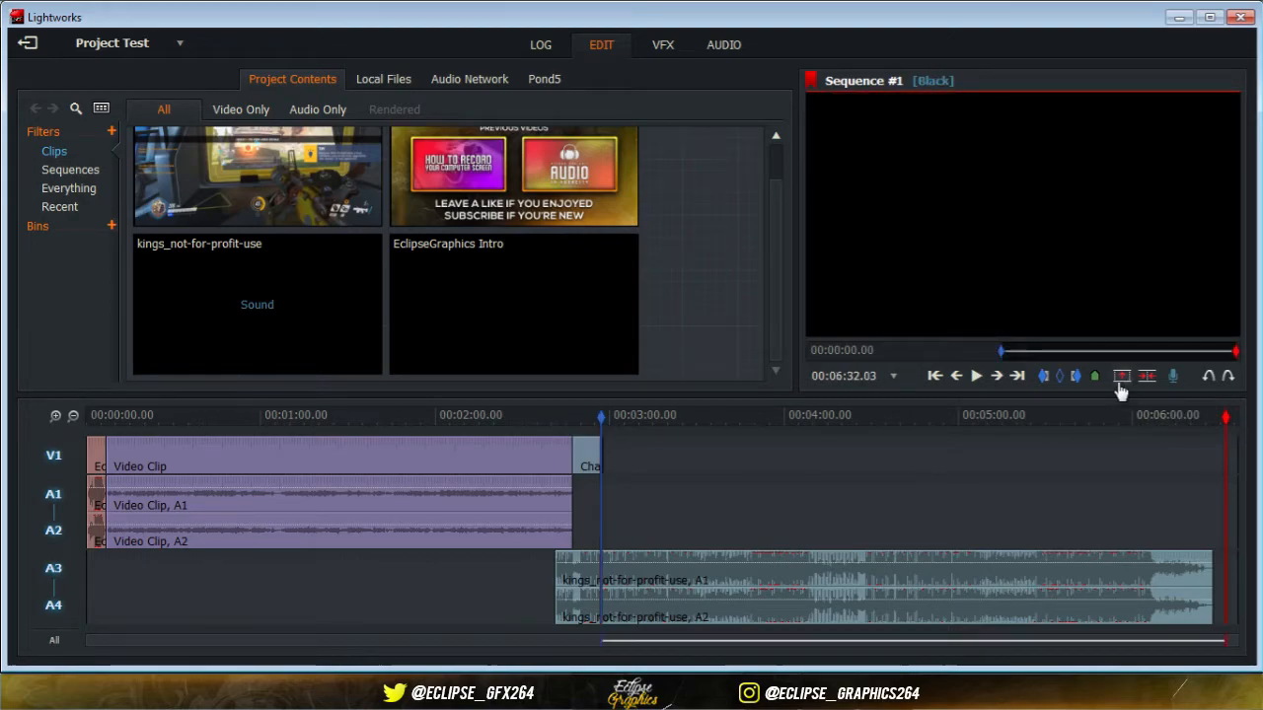
{"action": "left_click", "coordinate": [1152, 381]}
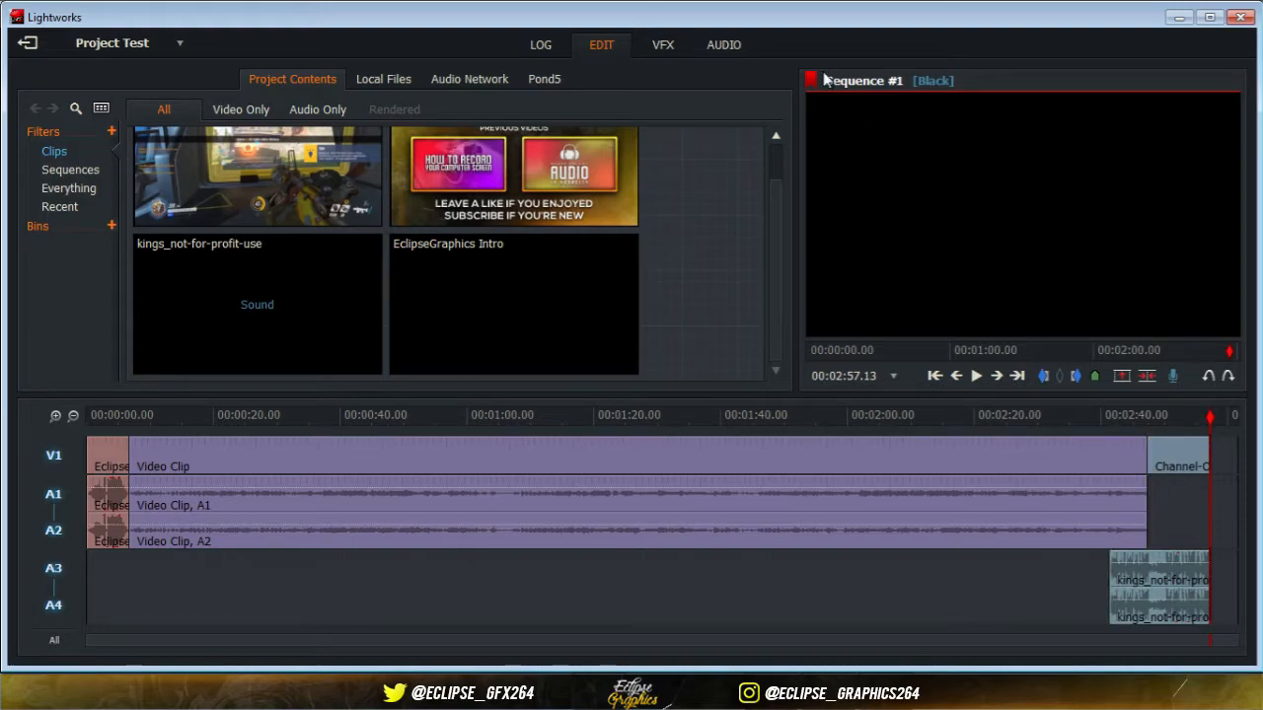
Step: In the audio workspace, fade in the A3 and A4 music with low early volume points, reaching full level at about 00:02:47
{"action": "left_click", "coordinate": [724, 47]}
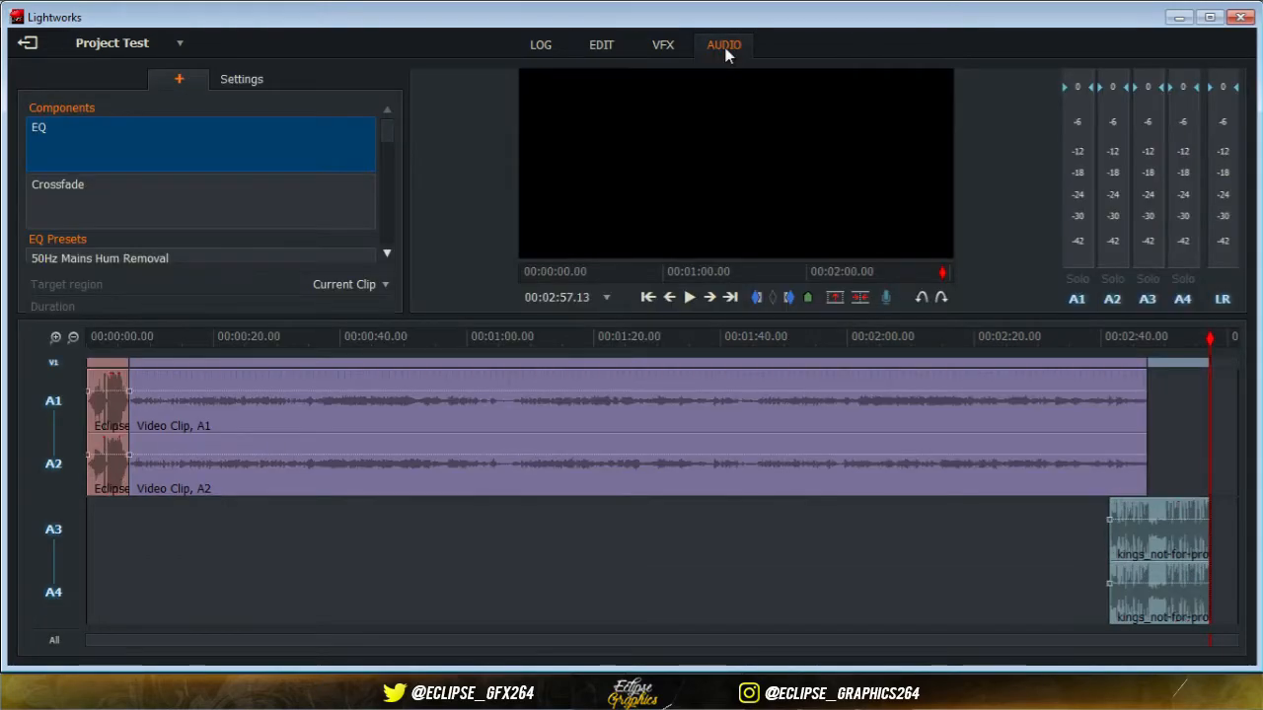
{"action": "left_click", "coordinate": [1147, 337]}
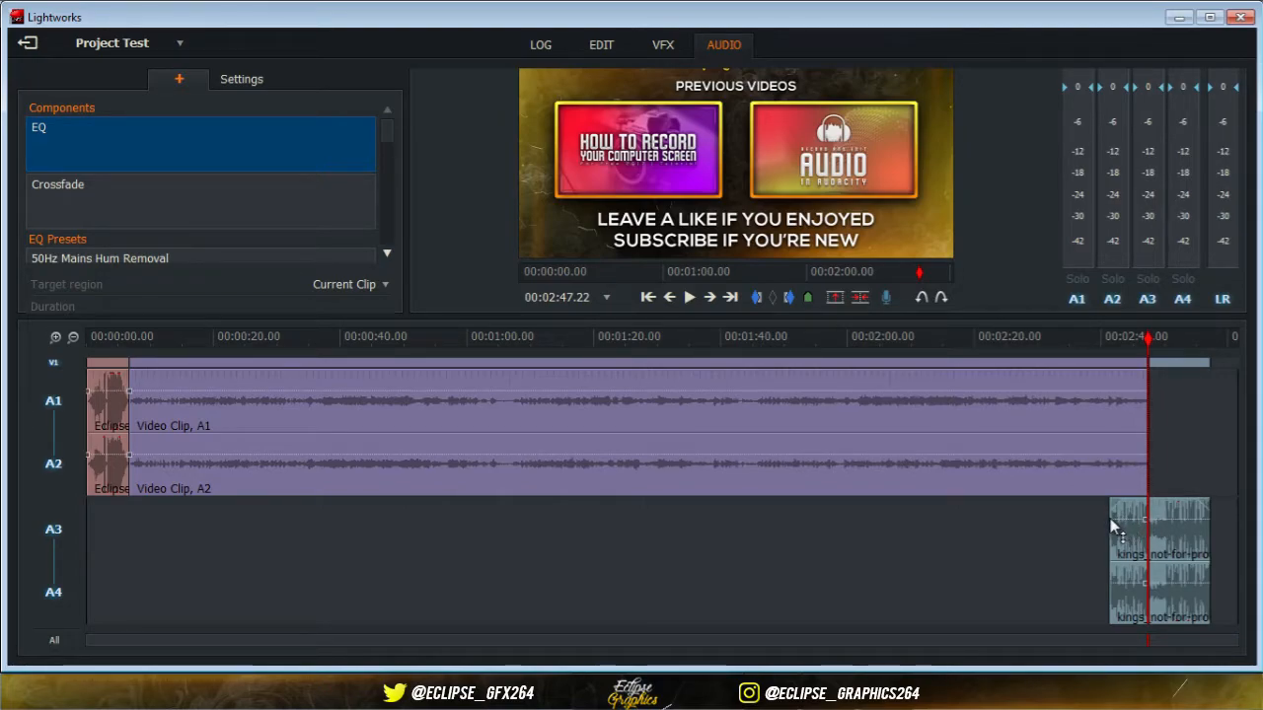
{"action": "left_click_drag", "start_coordinate": [1110, 520], "coordinate": [1107, 593]}
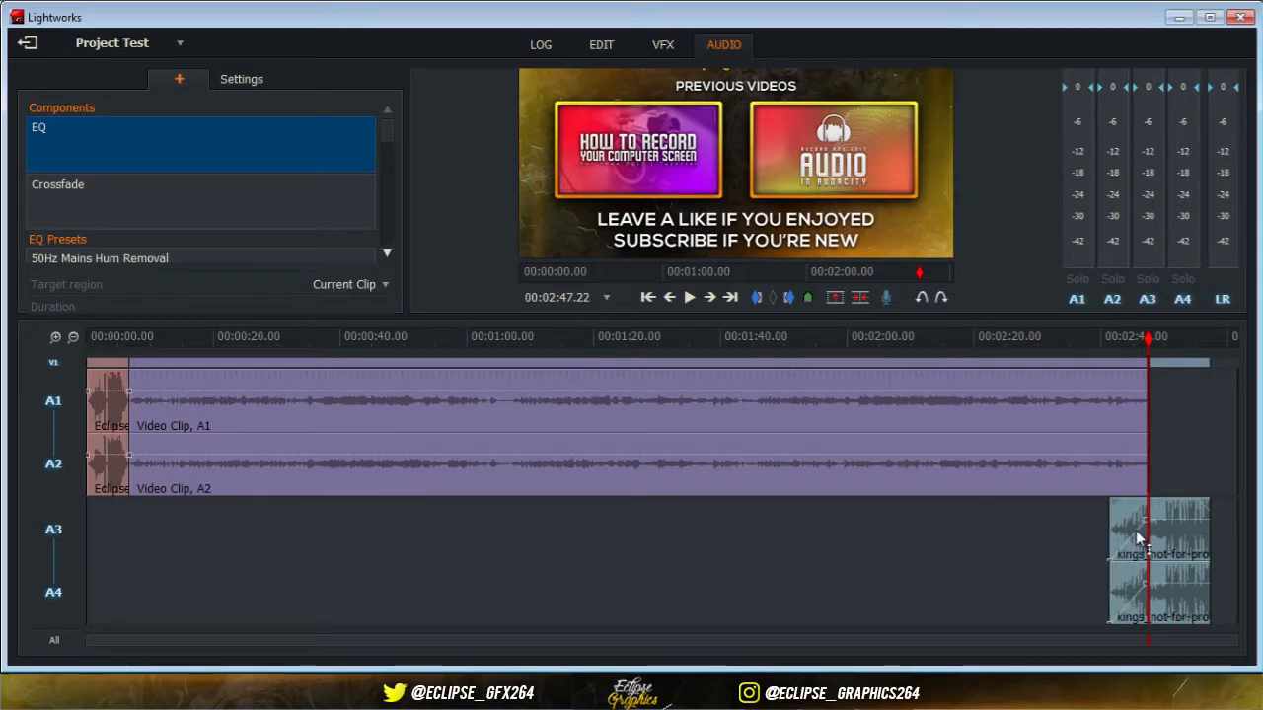
{"action": "mouse_move", "coordinate": [1140, 536]}
{"action": "left_mouse_down"}
{"action": "mouse_move", "coordinate": [1139, 560]}
{"action": "mouse_move", "coordinate": [1117, 542]}
{"action": "left_mouse_up"}
Step: Play the music fade-in under the end of the Video Clip and move its full-volume point later, to about 00:02:48
{"action": "left_click", "coordinate": [1067, 338]}
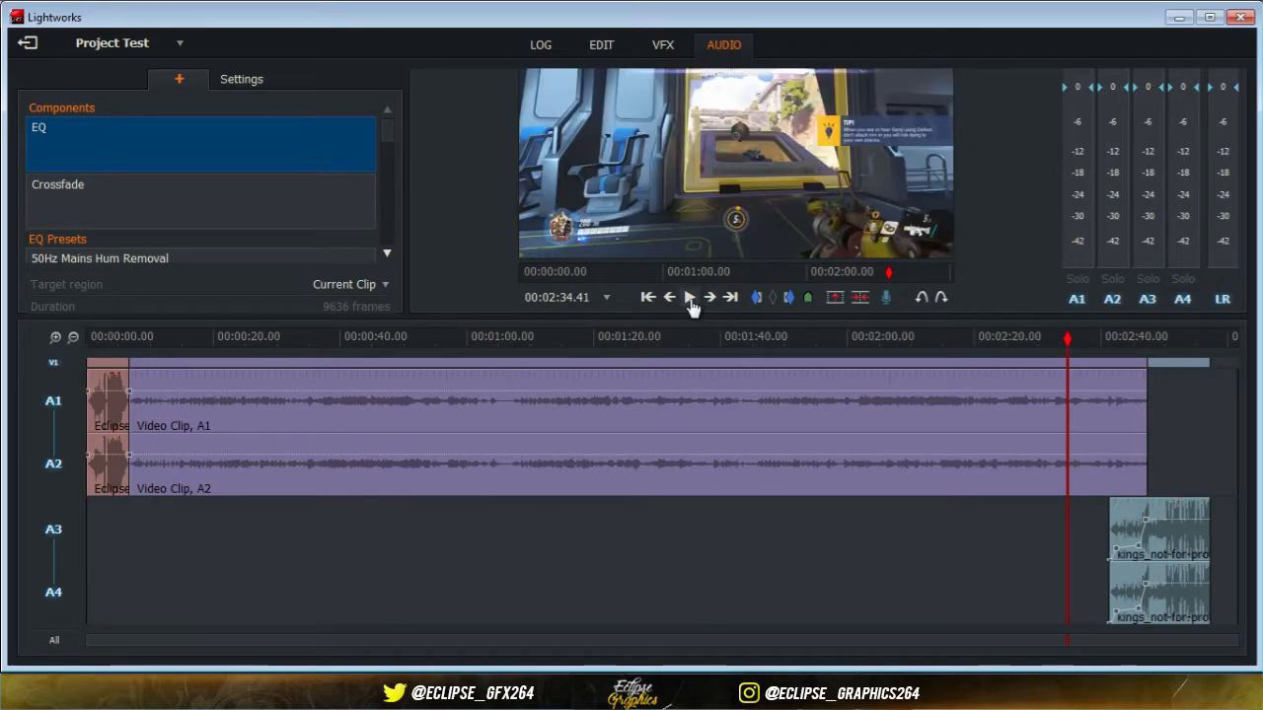
{"action": "left_click", "coordinate": [690, 297]}
{"action": "left_click", "coordinate": [1103, 337]}
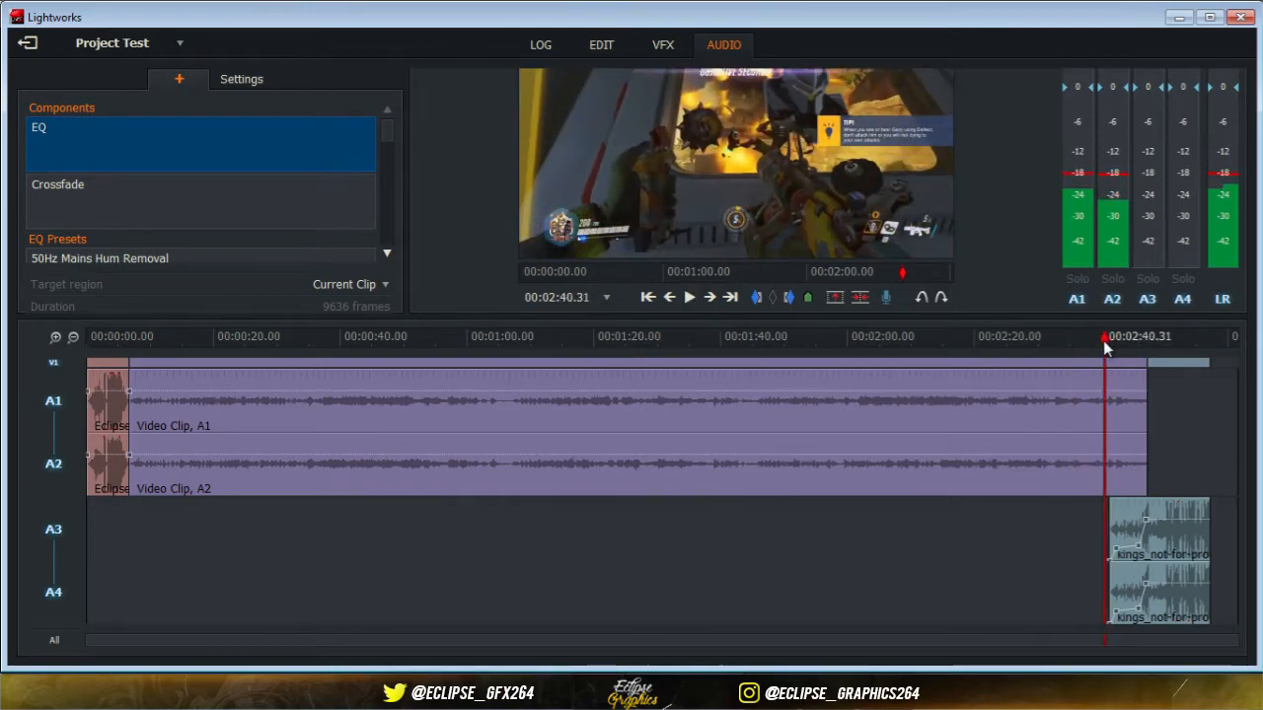
{"action": "left_click", "coordinate": [690, 297]}
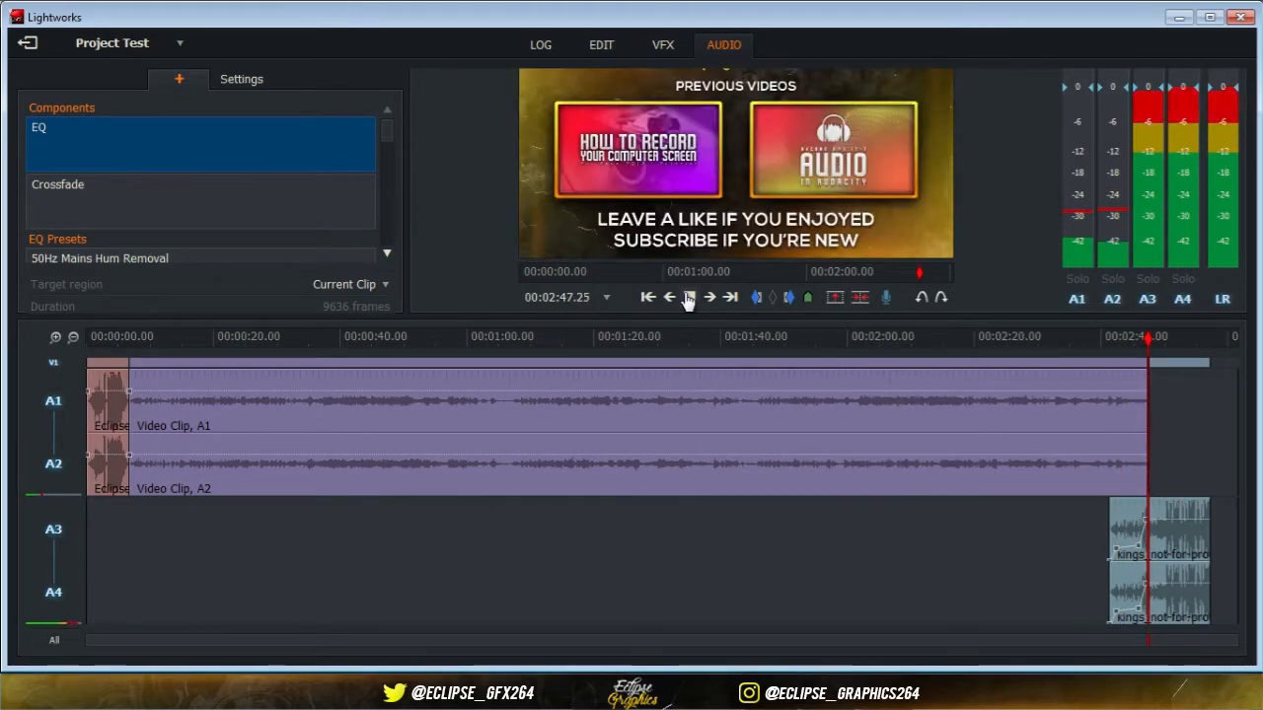
{"action": "left_click", "coordinate": [689, 298]}
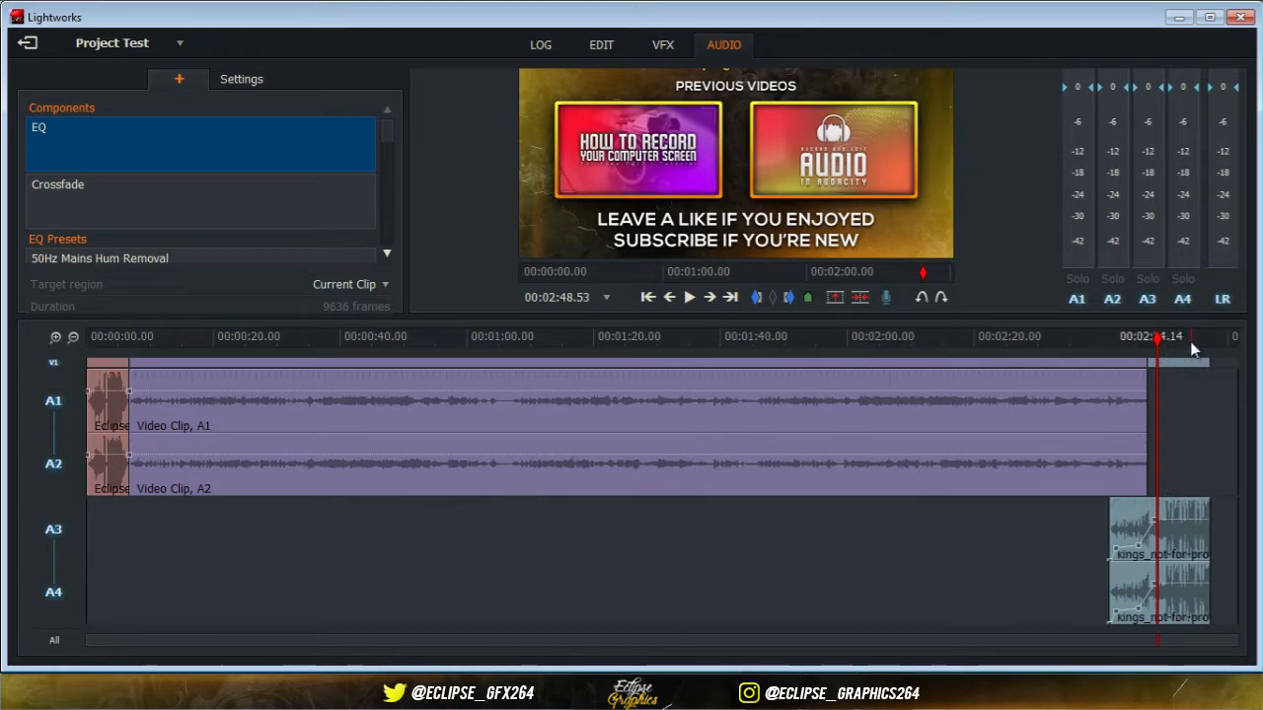
Step: In the VFX workspace, mark the start of the transition section at 00:02:45.49, near the end of the Video Clip
{"action": "left_click", "coordinate": [1164, 338]}
{"action": "mouse_move", "coordinate": [1164, 338]}
{"action": "left_mouse_down"}
{"action": "mouse_move", "coordinate": [1187, 340]}
{"action": "mouse_move", "coordinate": [1167, 340]}
{"action": "left_mouse_up"}
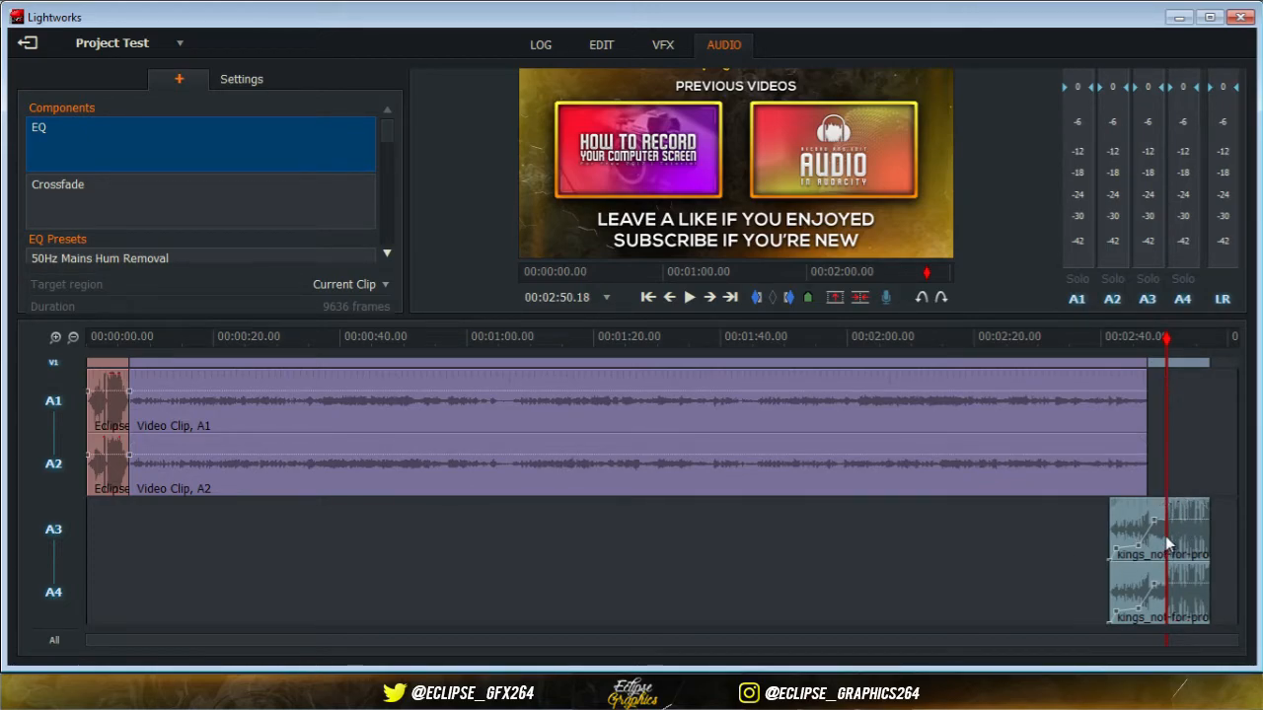
{"action": "left_click", "coordinate": [677, 52]}
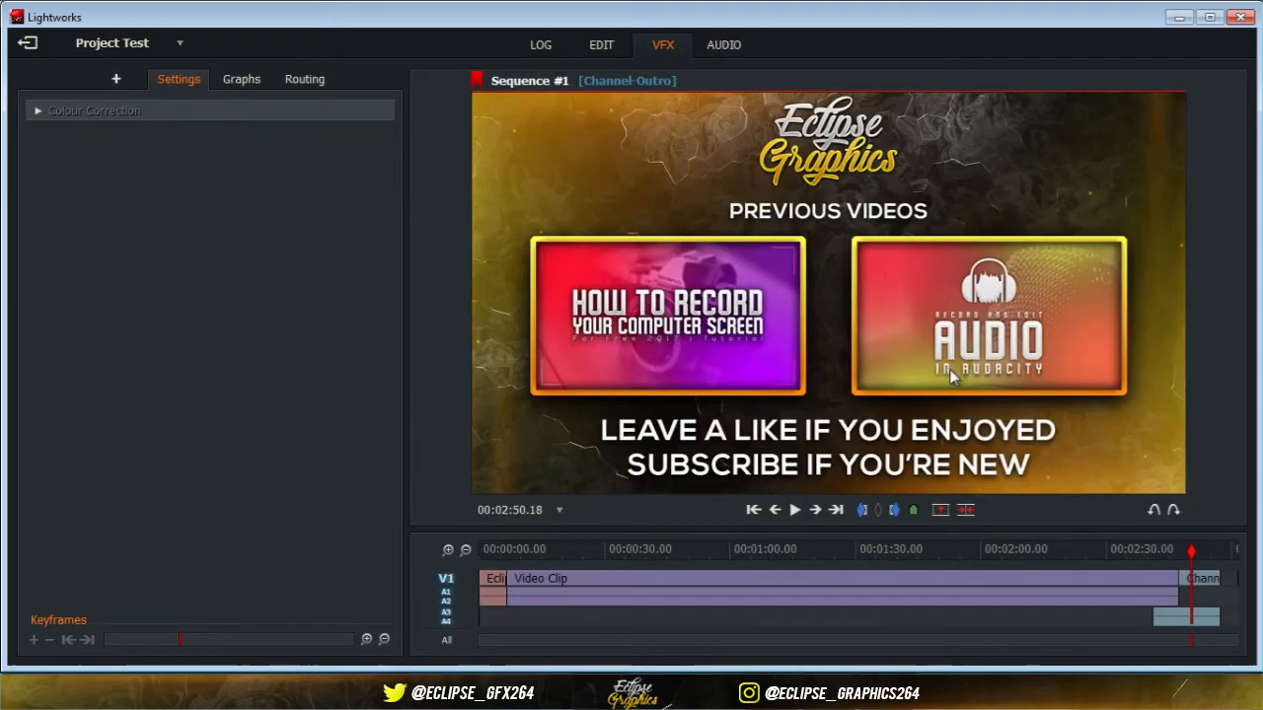
{"action": "left_click", "coordinate": [447, 551]}
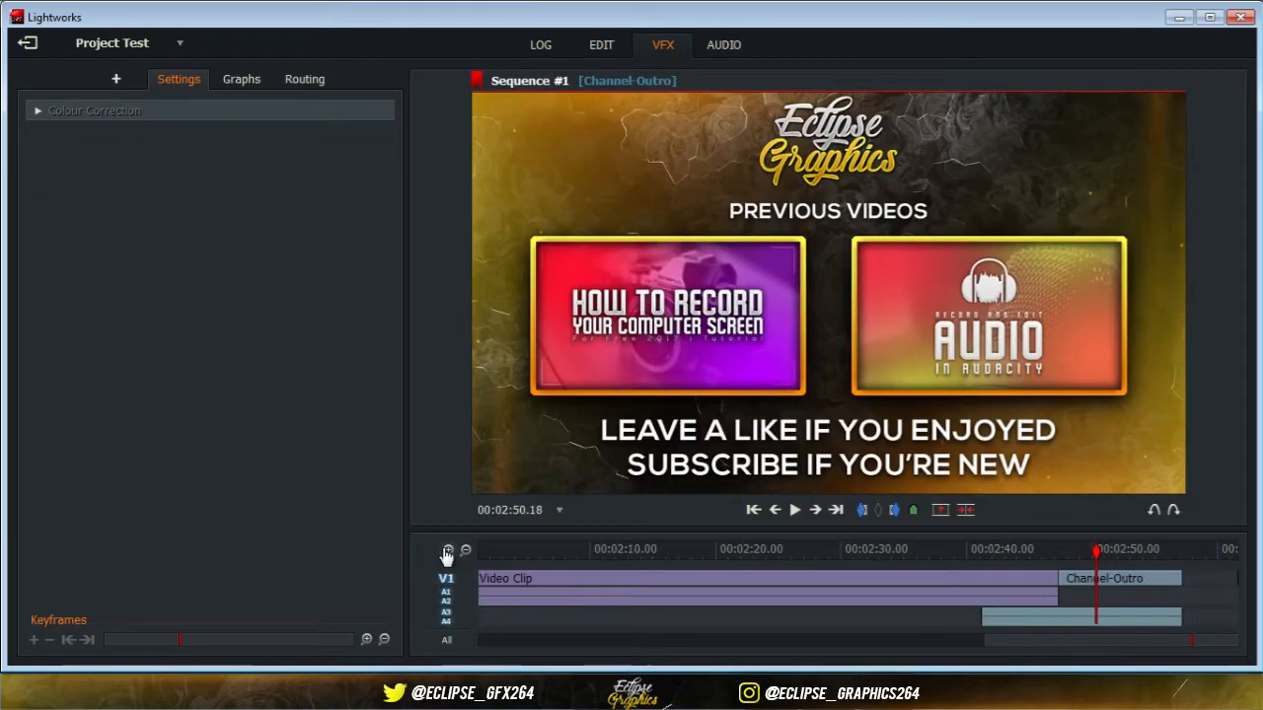
{"action": "left_click", "coordinate": [447, 551]}
{"action": "left_click", "coordinate": [711, 553]}
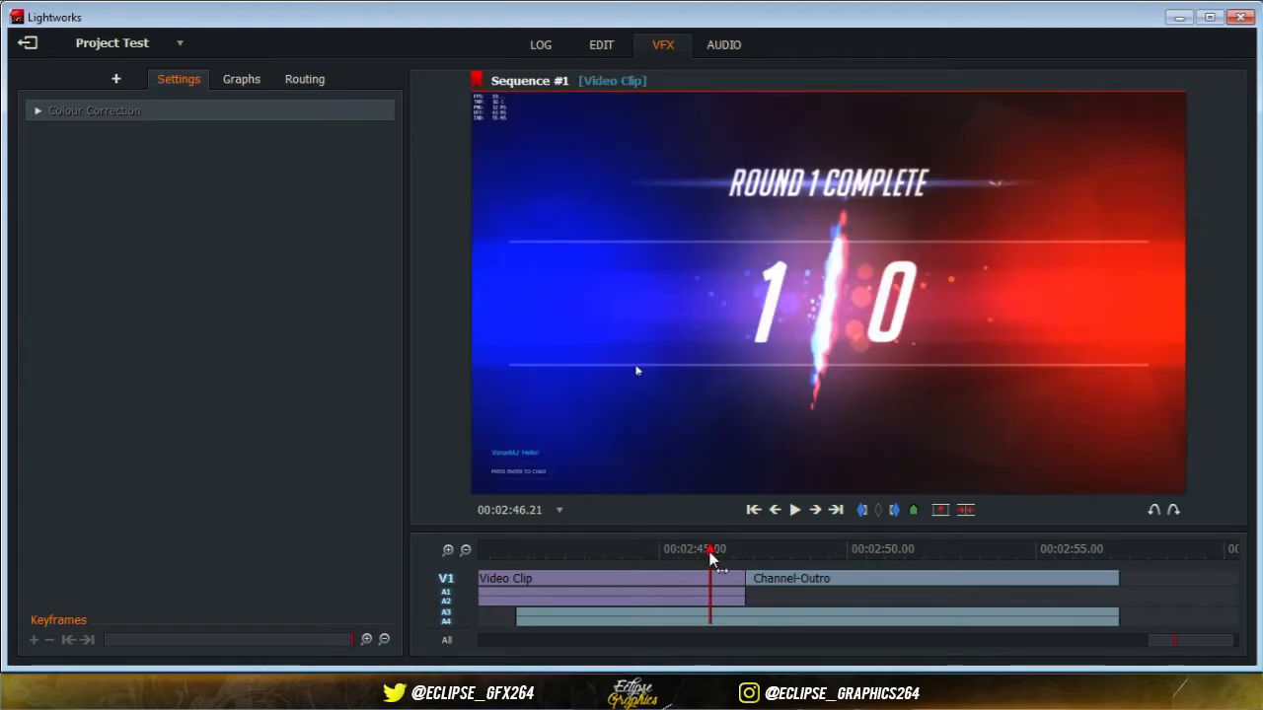
{"action": "left_click_drag", "start_coordinate": [708, 557], "coordinate": [689, 557]}
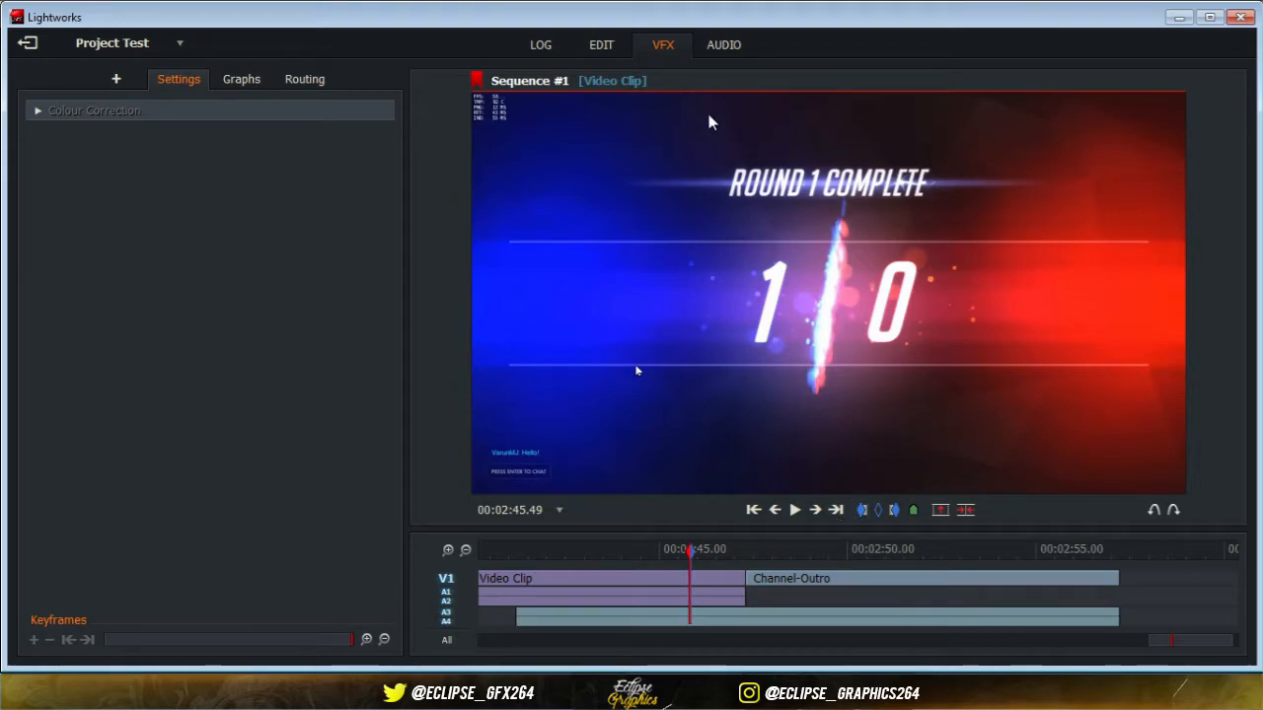
Step: Set the end of the marked section at 00:02:50.24, where the louder part of the music starts, using the audio waveform
{"action": "left_click", "coordinate": [727, 44]}
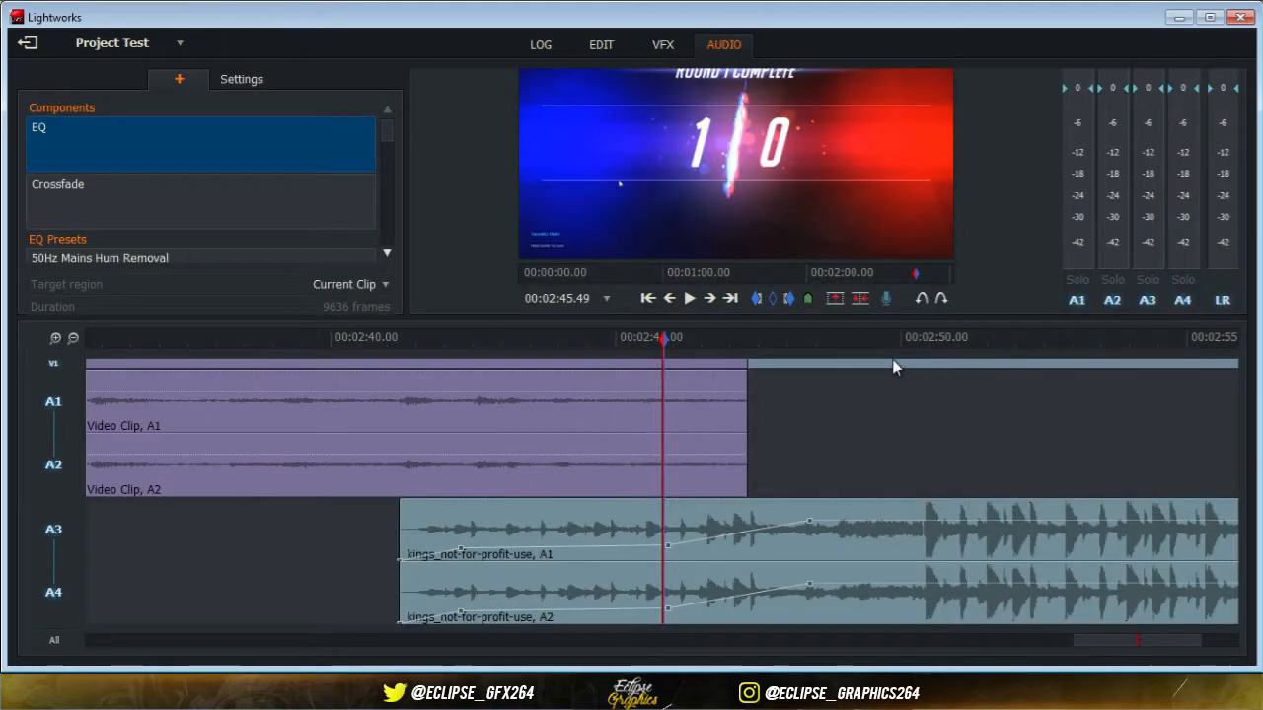
{"action": "left_click", "coordinate": [918, 336]}
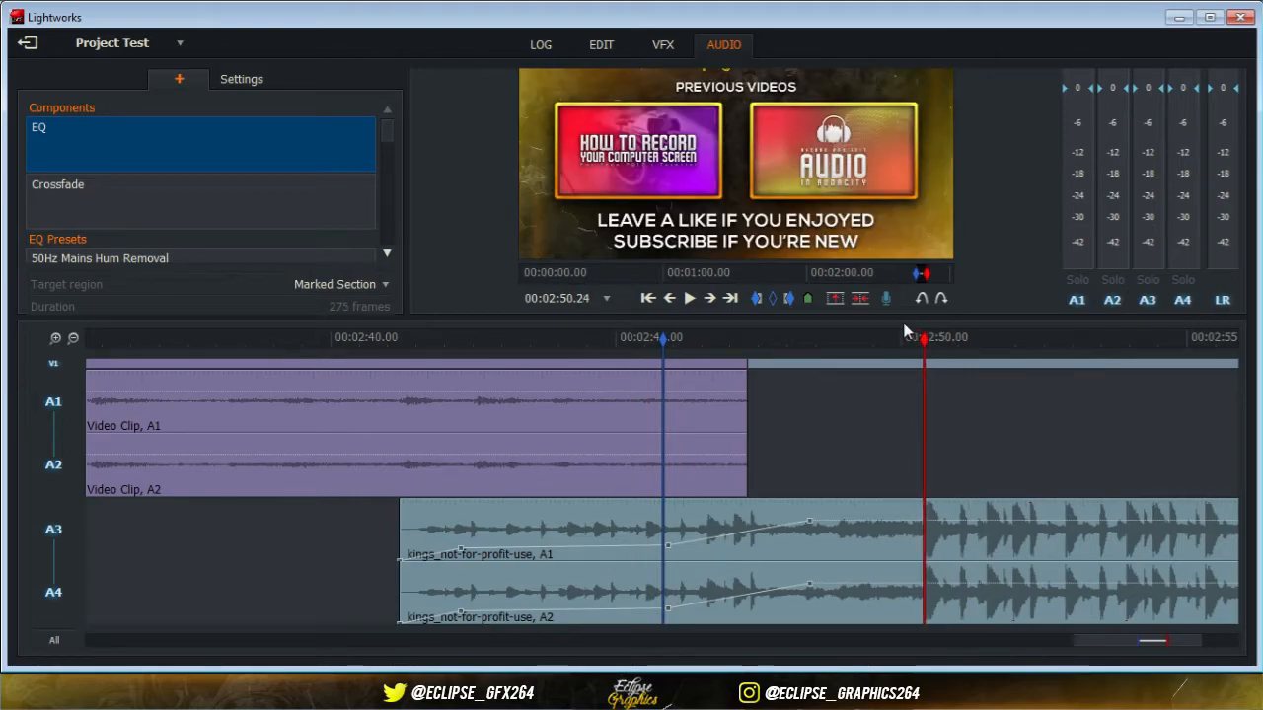
{"action": "left_click", "coordinate": [662, 45]}
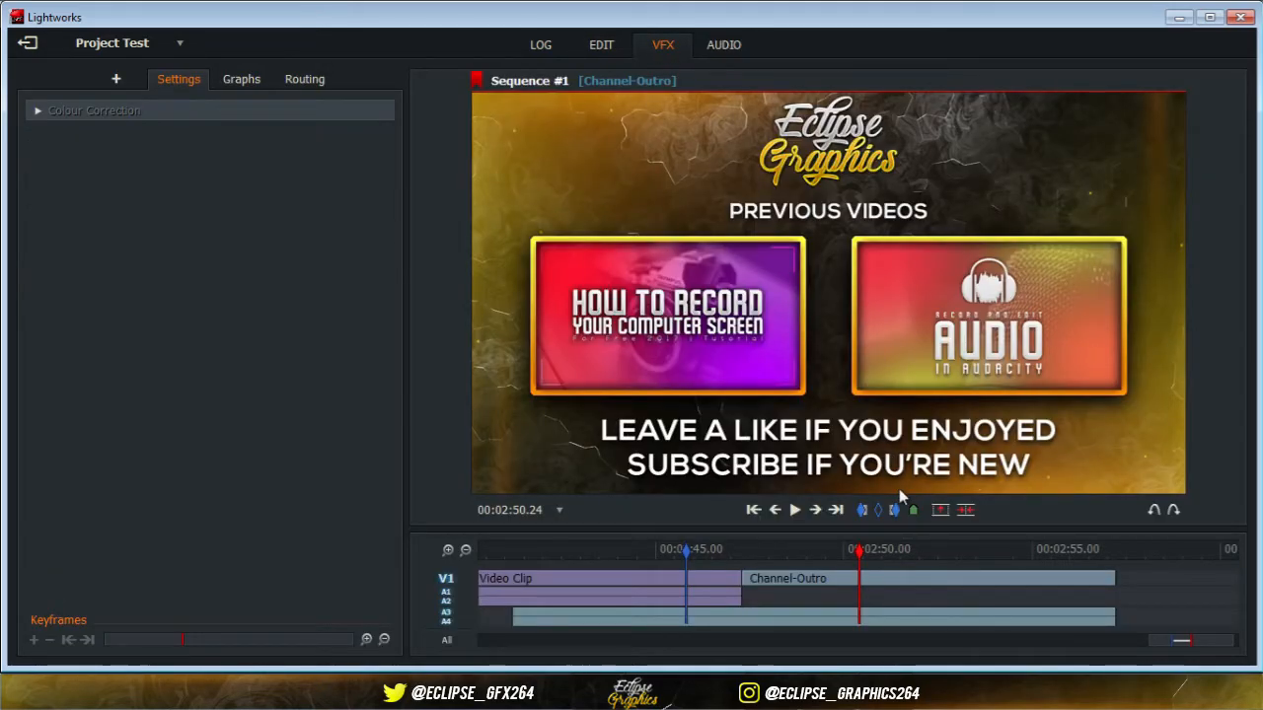
Step: Add a Blend mix effect over the marked section between the Video Clip and Channel-Outro, and play it
{"action": "right_click", "coordinate": [814, 578]}
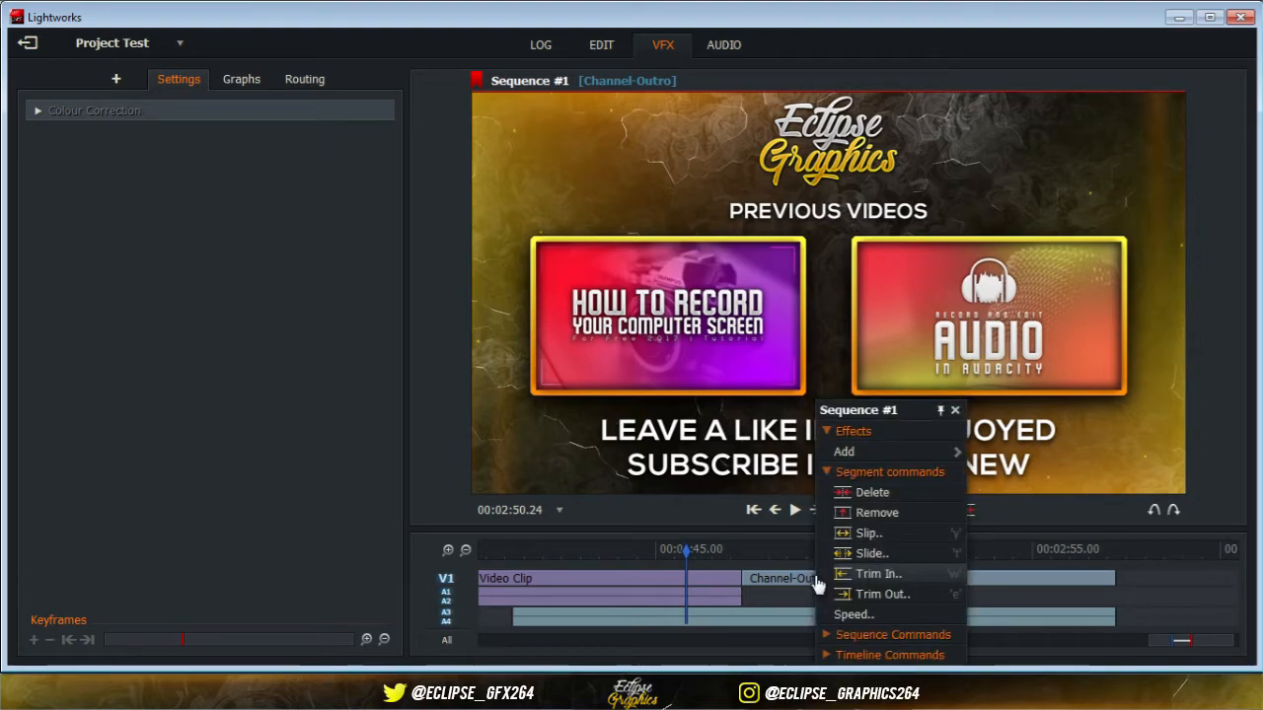
{"action": "left_click", "coordinate": [875, 472]}
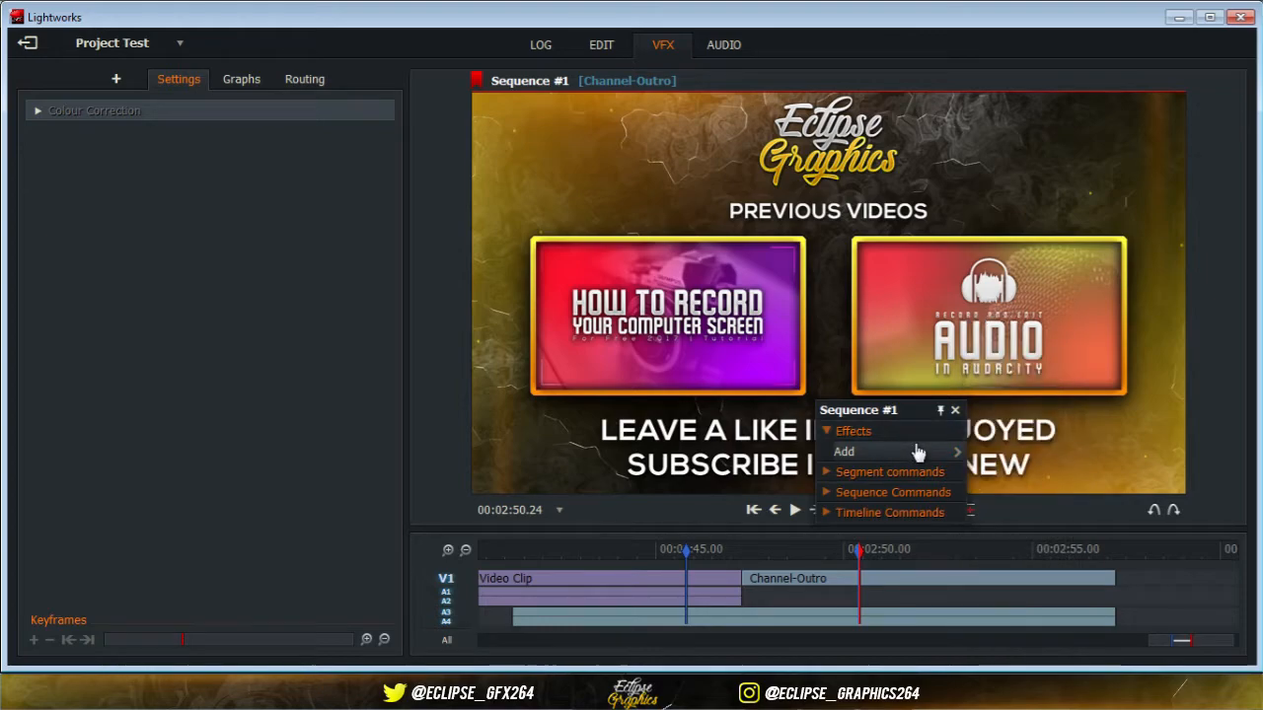
{"action": "mouse_move", "coordinate": [942, 452]}
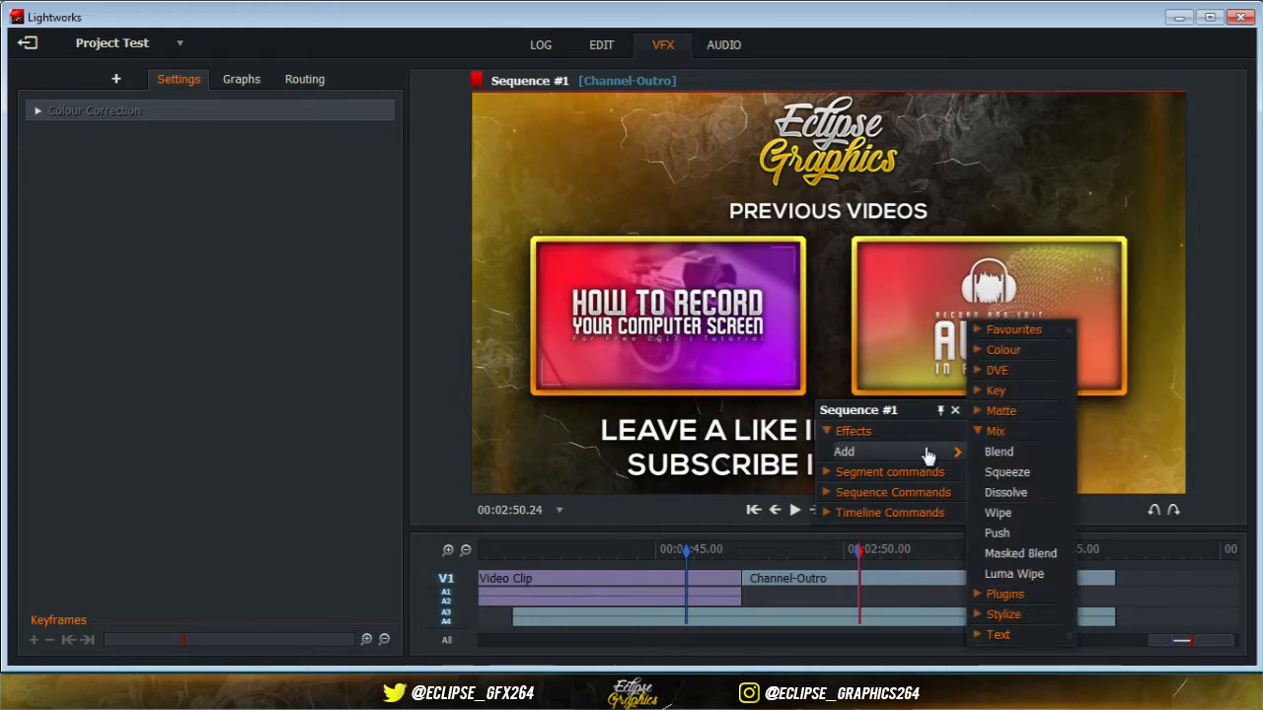
{"action": "left_click", "coordinate": [1013, 455]}
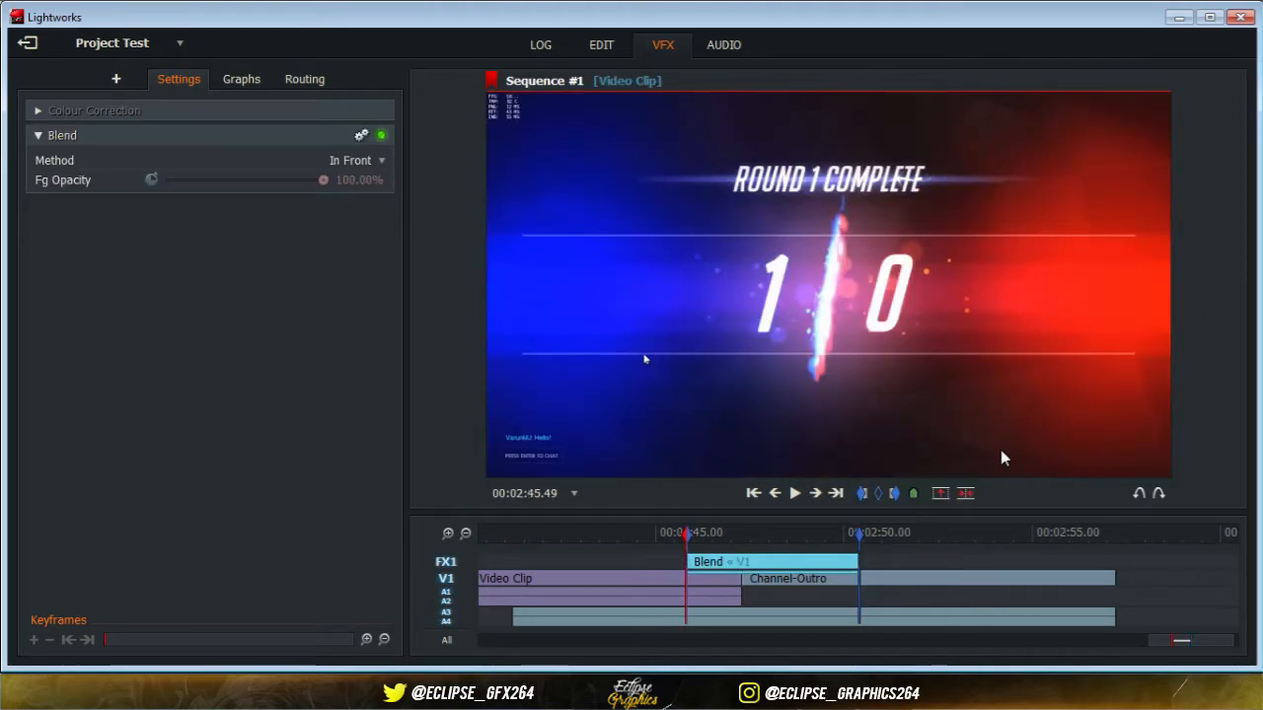
{"action": "left_click", "coordinate": [795, 493]}
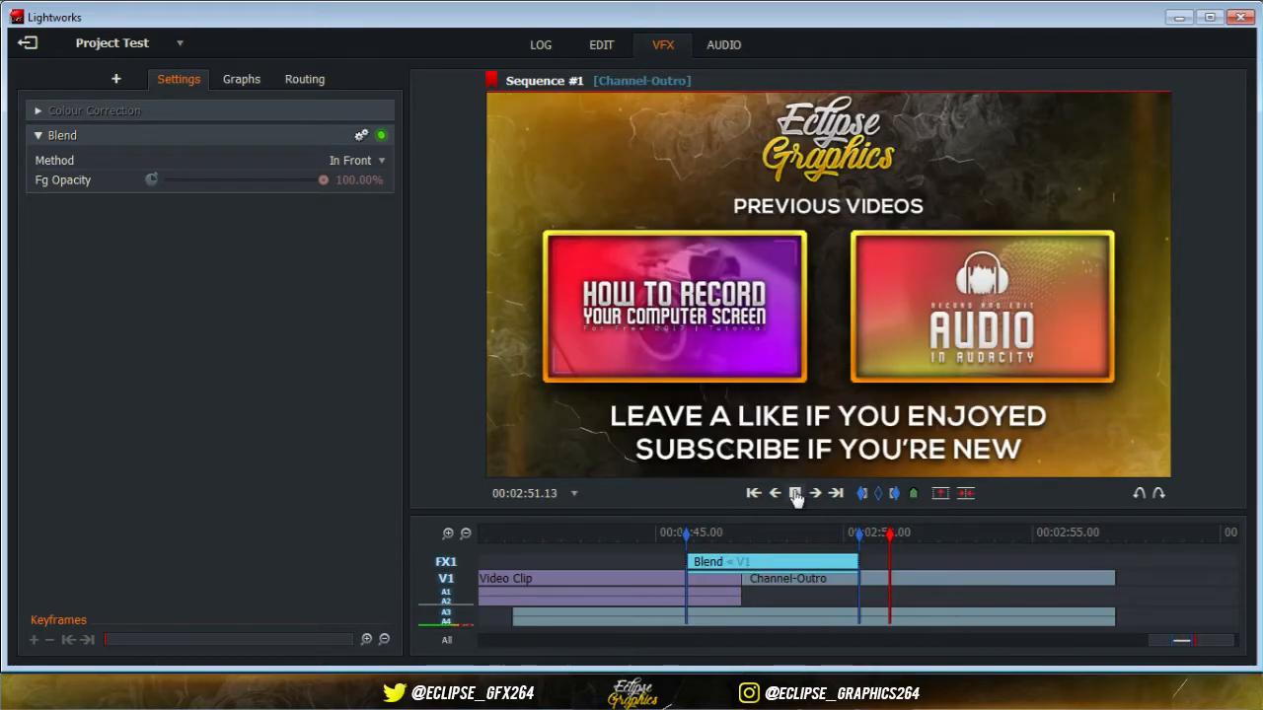
{"action": "left_click", "coordinate": [795, 495]}
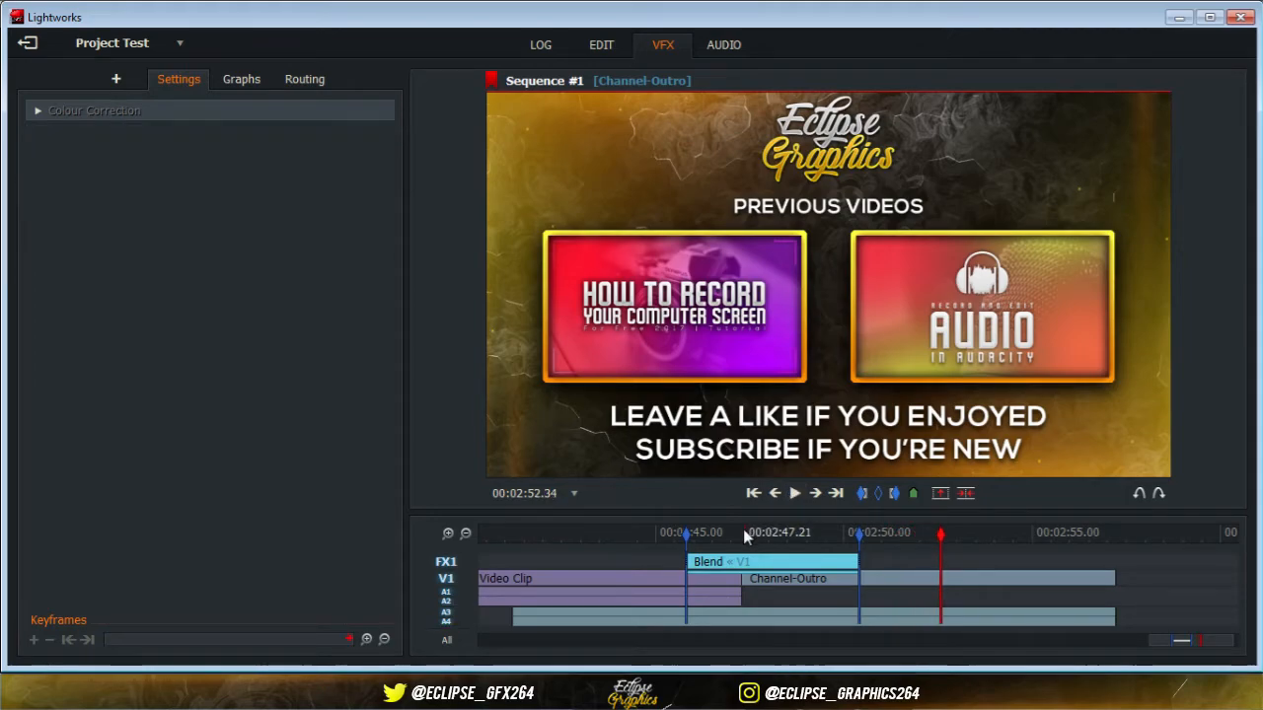
Step: Keyframe the Blend effect's Fg Opacity to 0% at the first outro frame, 00:02:47.18
{"action": "left_click", "coordinate": [742, 533]}
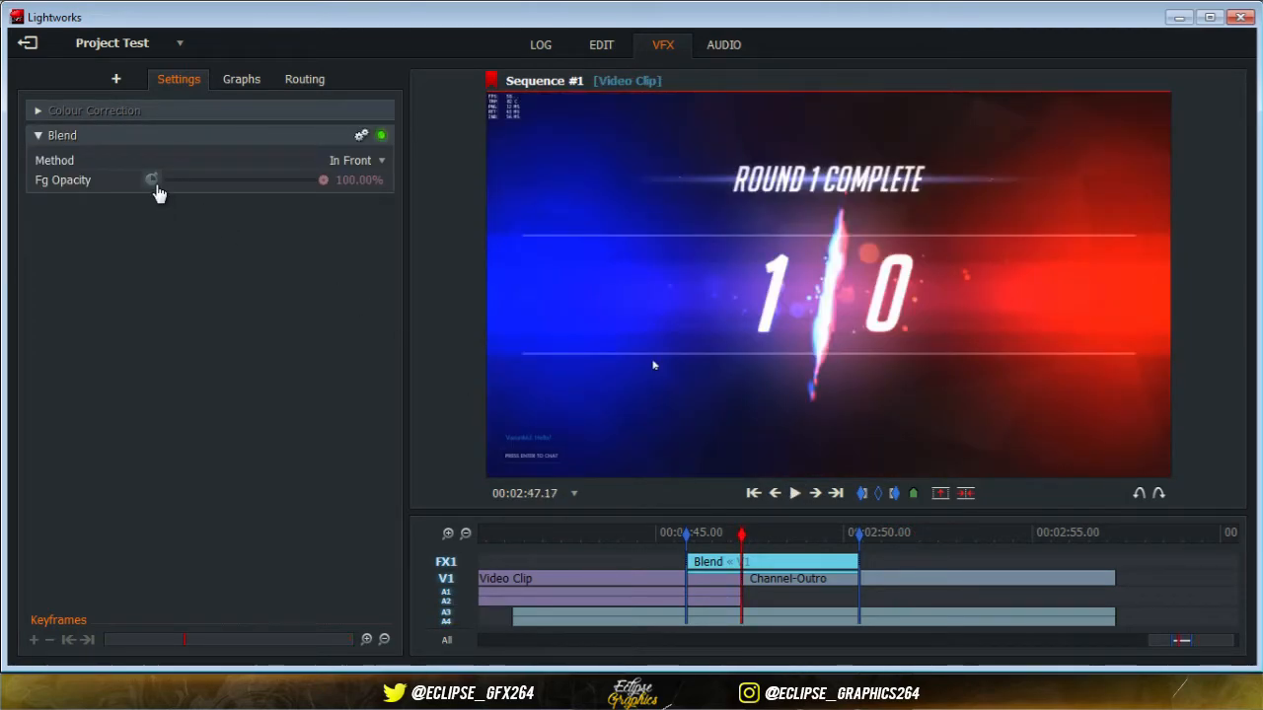
{"action": "left_click", "coordinate": [152, 181]}
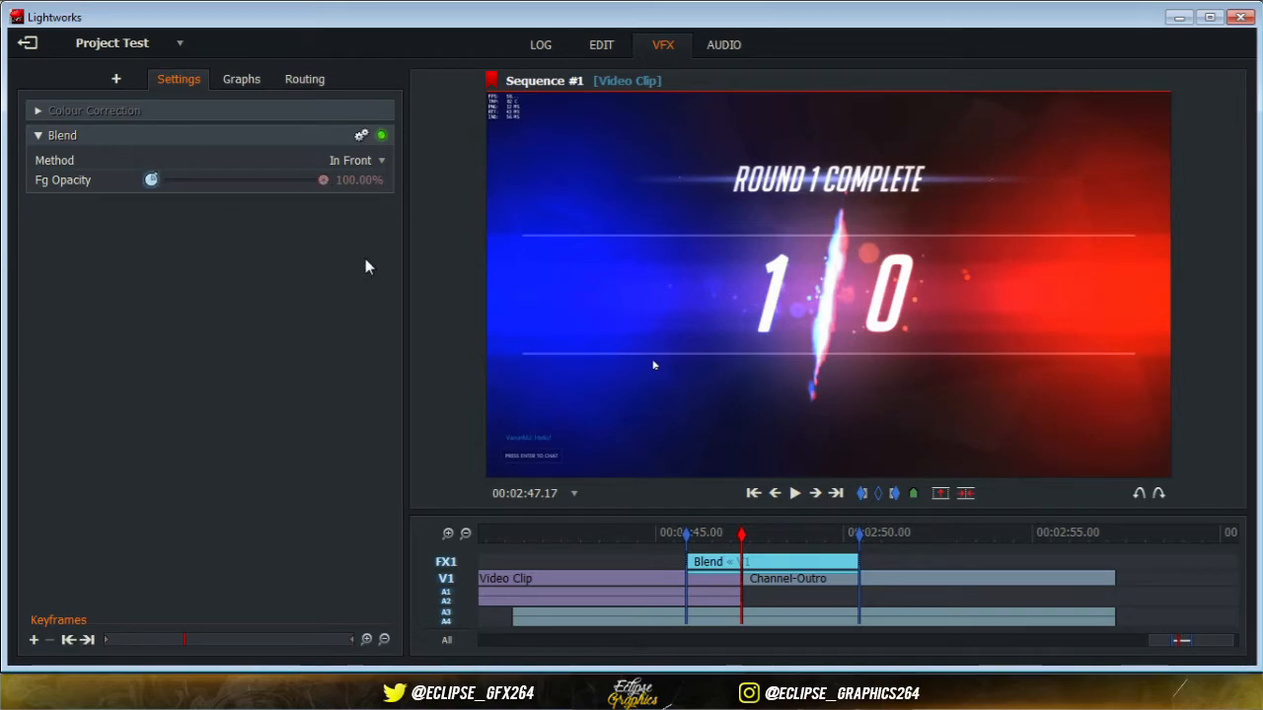
{"action": "left_click", "coordinate": [448, 533]}
{"action": "left_click", "coordinate": [449, 533]}
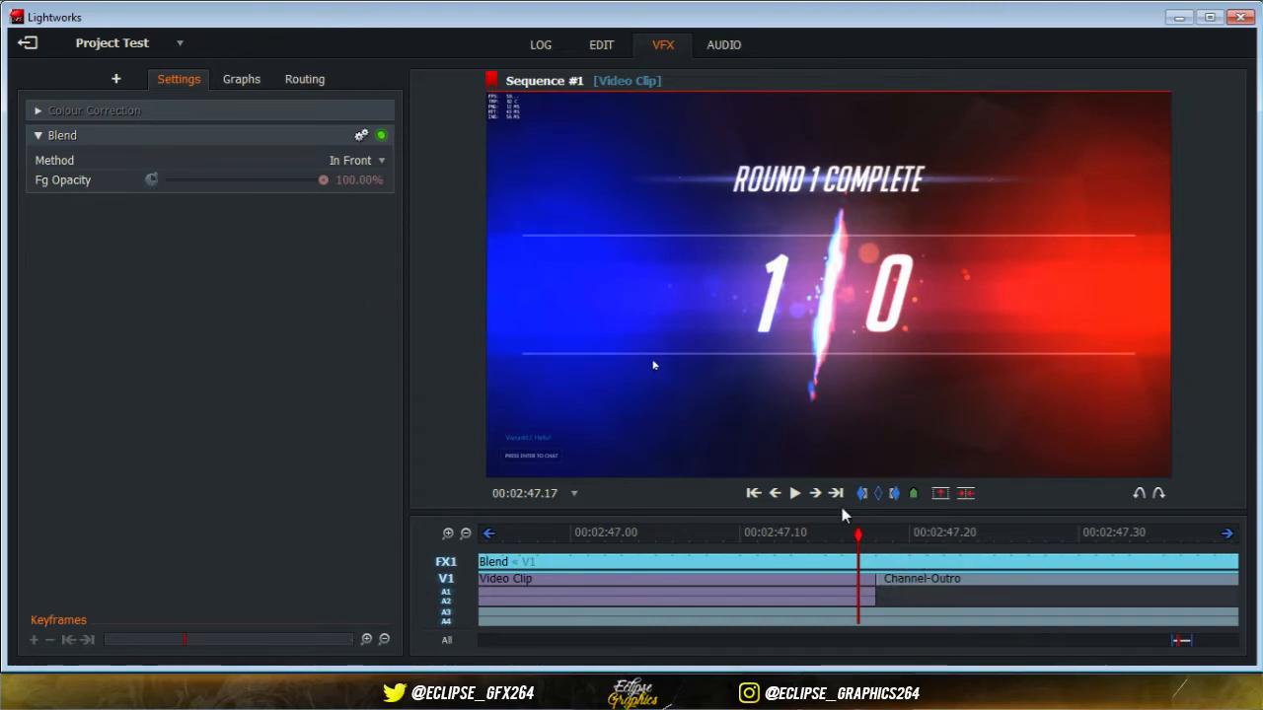
{"action": "left_click", "coordinate": [816, 493]}
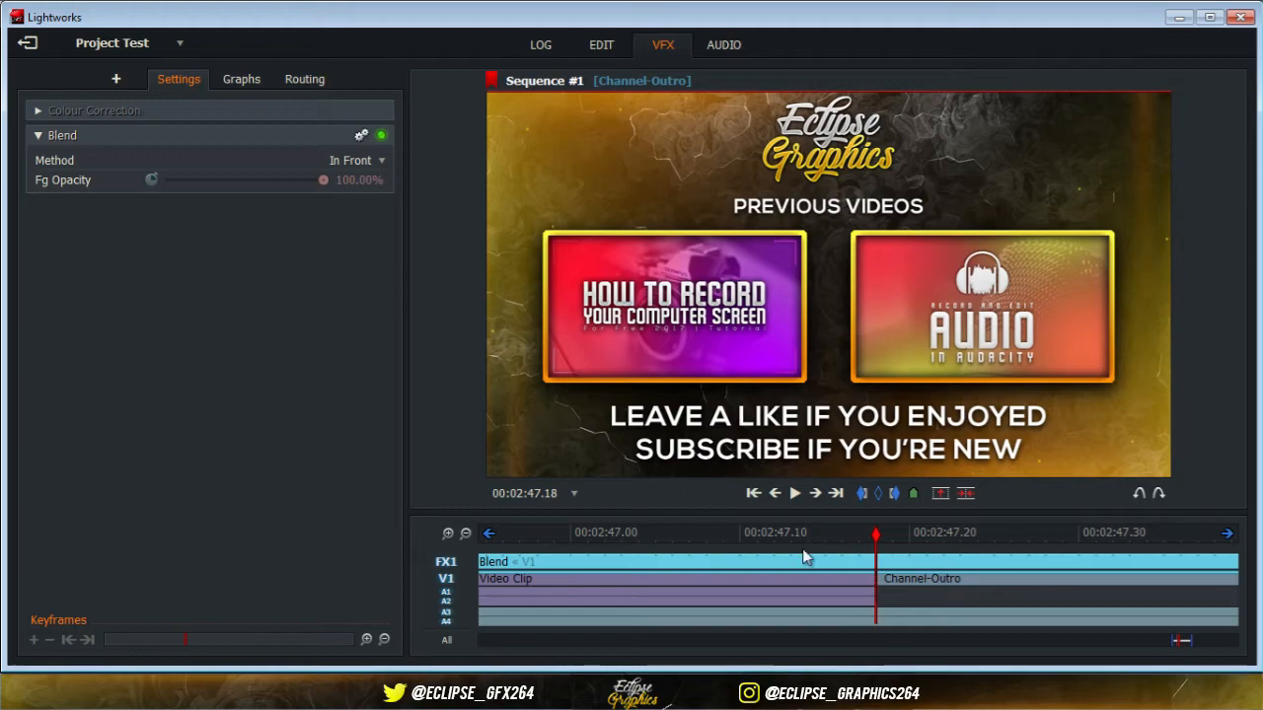
{"action": "left_click", "coordinate": [464, 533]}
{"action": "left_click", "coordinate": [464, 534]}
{"action": "left_click", "coordinate": [464, 534]}
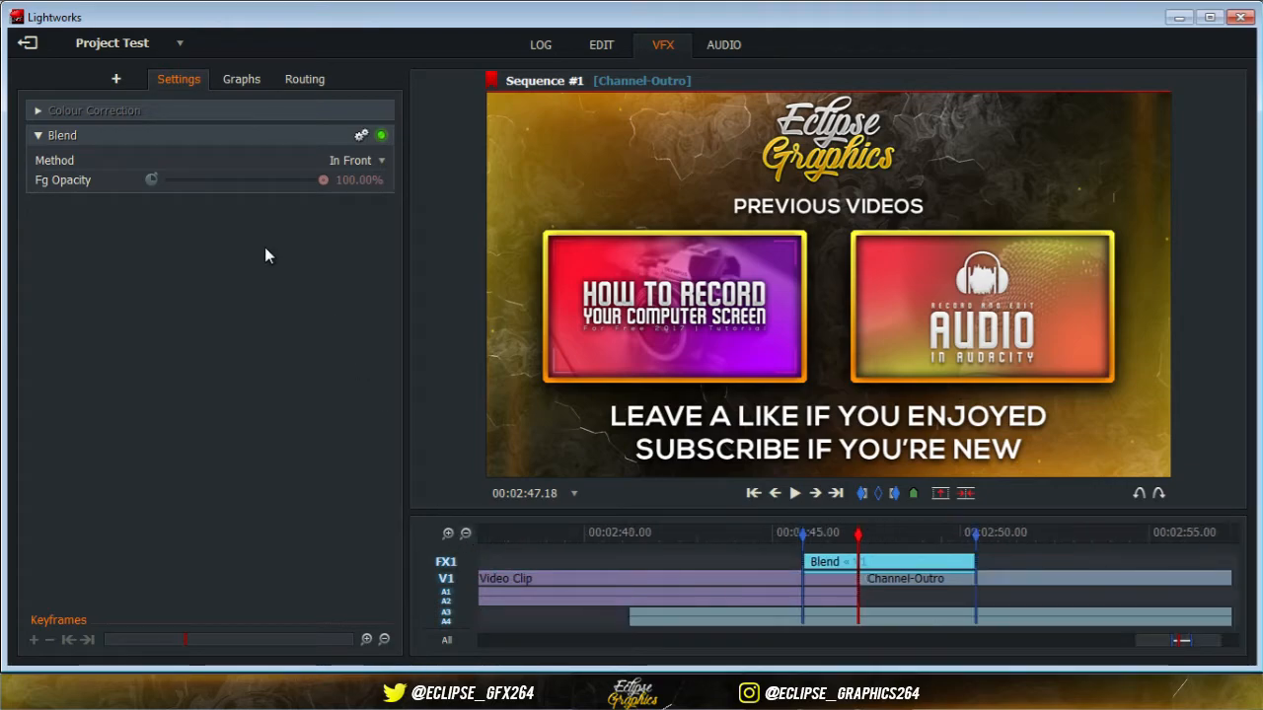
{"action": "left_click_drag", "start_coordinate": [323, 178], "coordinate": [162, 186]}
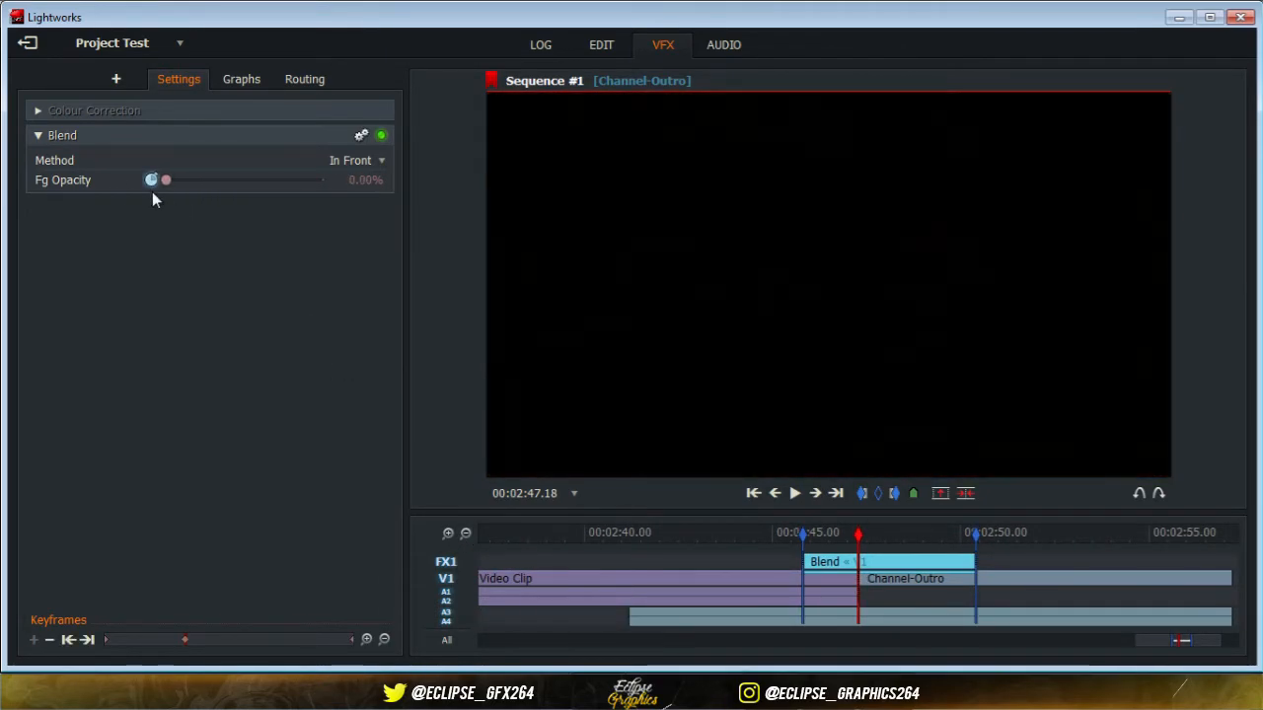
Step: Clear the section marks and play the blended transition into the outro from 00:02:45.35
{"action": "left_click", "coordinate": [794, 537]}
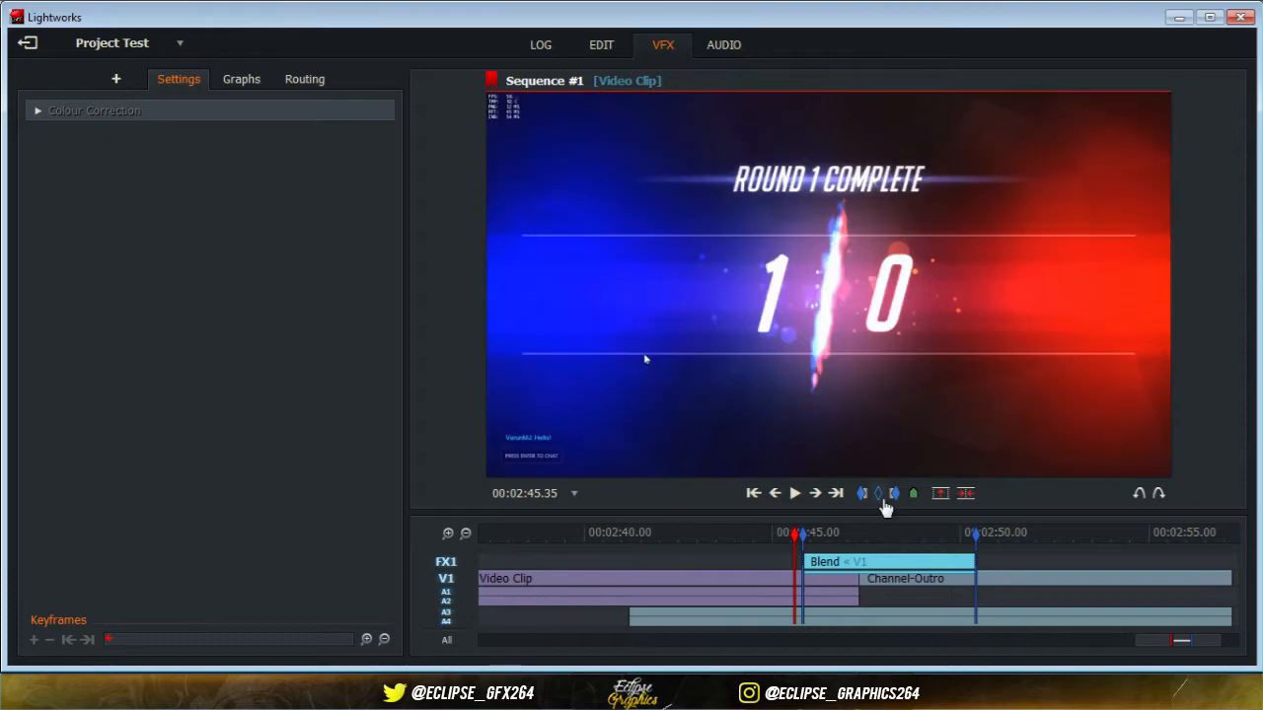
{"action": "left_click", "coordinate": [885, 495]}
{"action": "left_click", "coordinate": [797, 494]}
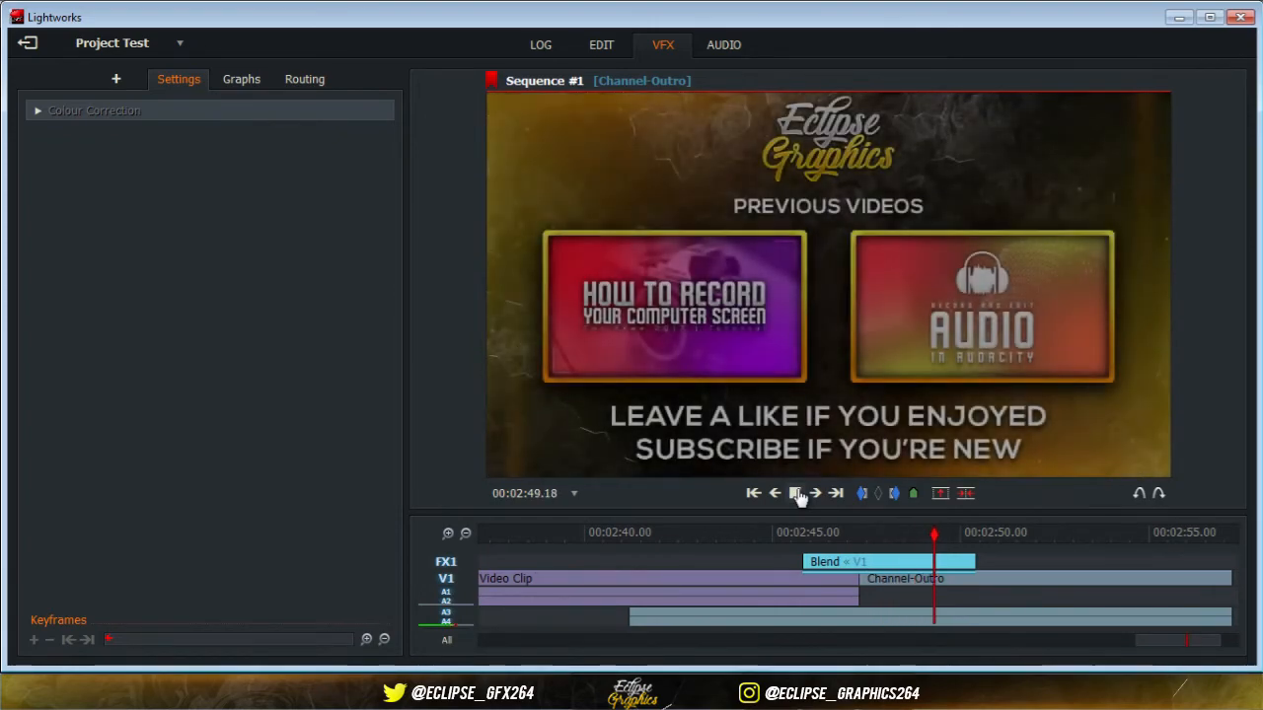
{"action": "left_click", "coordinate": [797, 494]}
Step: Mark a section across the cut between EclipseGraphics Intro and Video Clip, from 00:00:06.29 to 00:00:07.01
{"action": "left_click_drag", "start_coordinate": [1156, 646], "coordinate": [484, 659]}
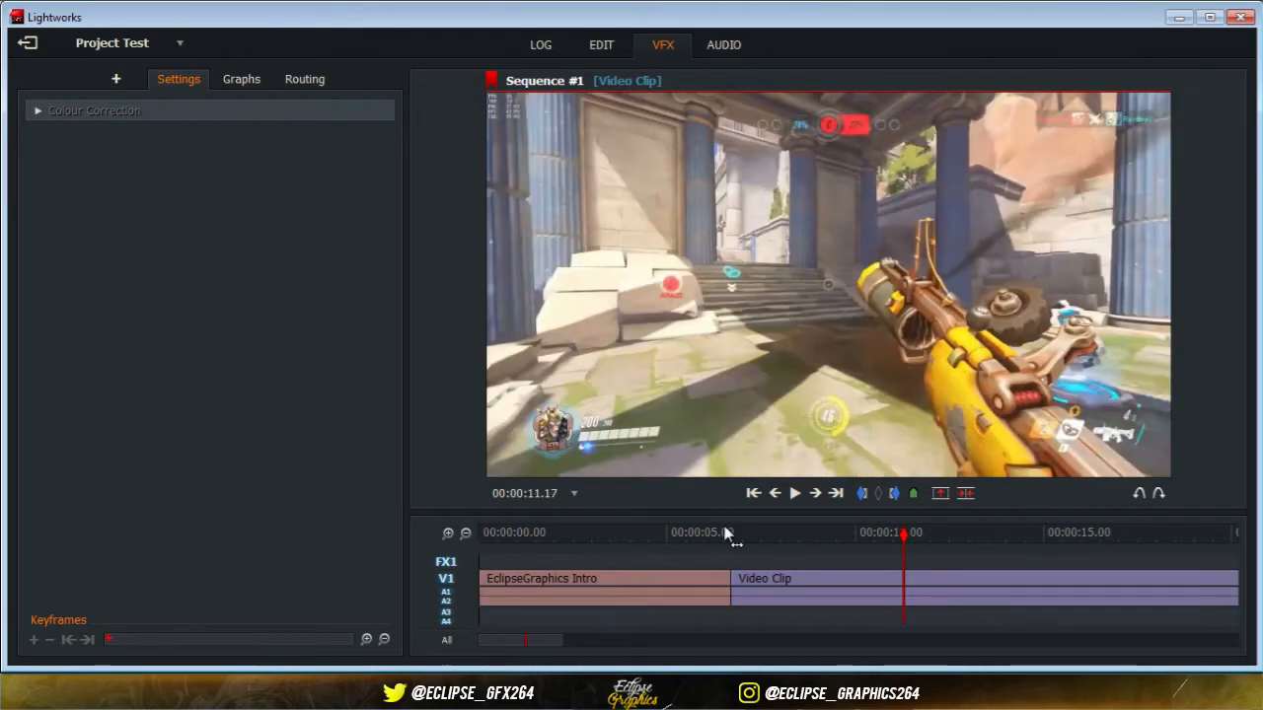
{"action": "left_click", "coordinate": [710, 530]}
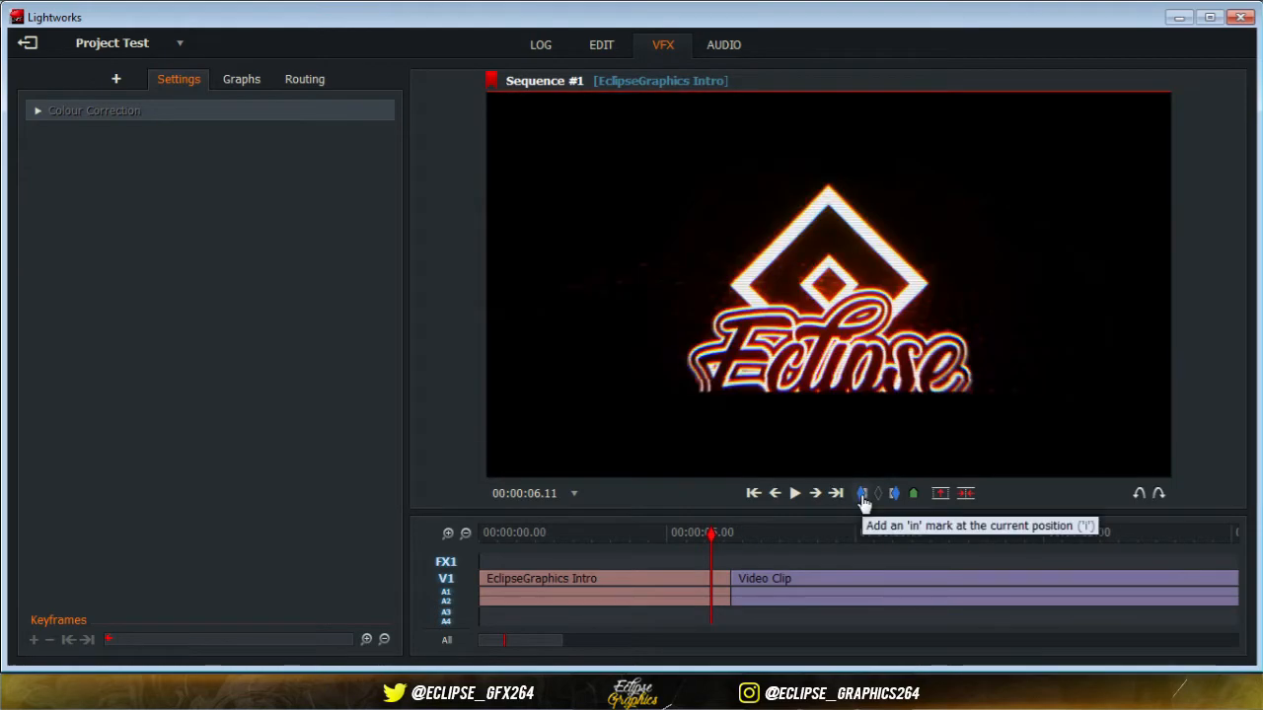
{"action": "left_click", "coordinate": [725, 538]}
{"action": "left_click_drag", "start_coordinate": [725, 538], "coordinate": [723, 536]}
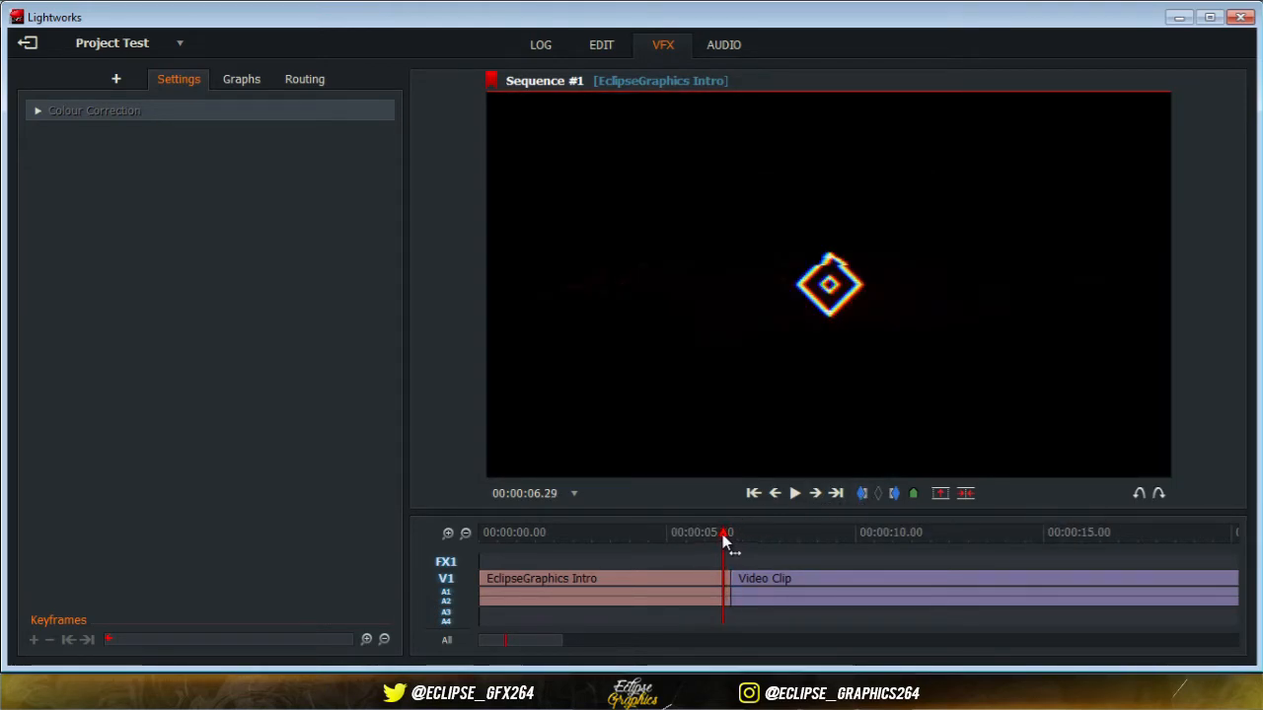
{"action": "left_click", "coordinate": [861, 493]}
{"action": "left_click", "coordinate": [741, 531]}
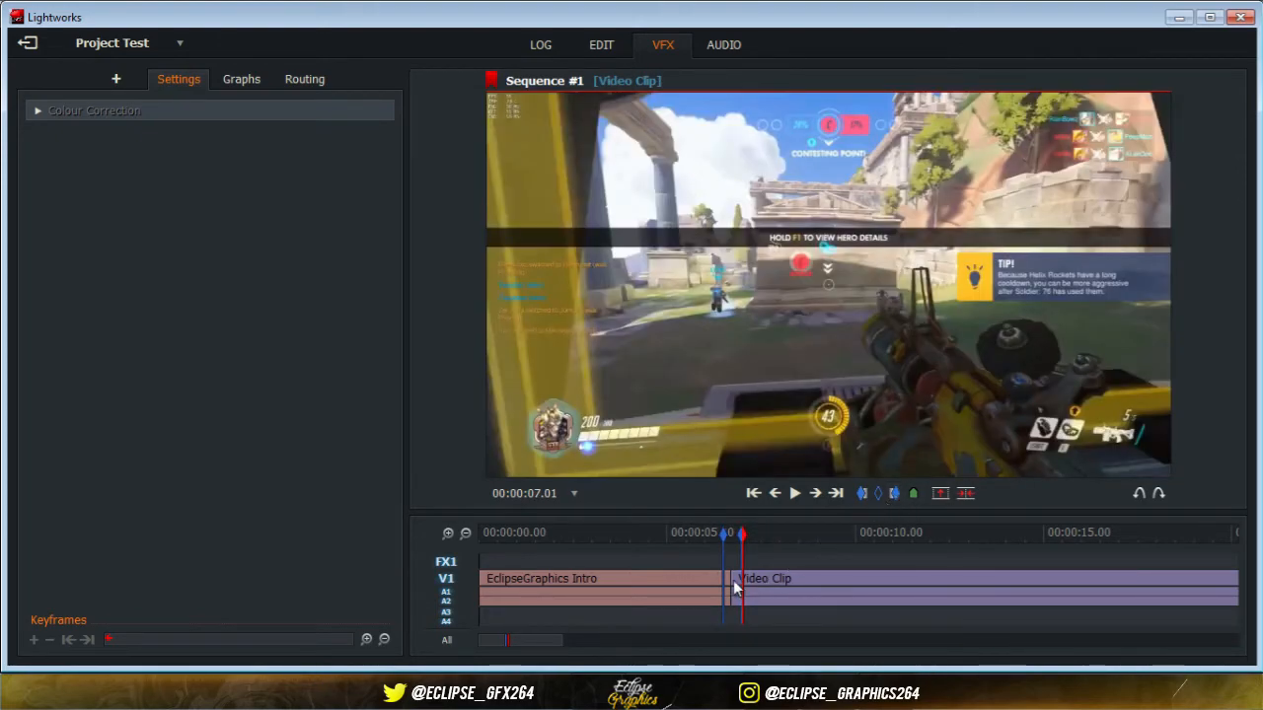
Step: Add a Blend mix effect over the marked section between EclipseGraphics Intro and Video Clip
{"action": "left_click", "coordinate": [448, 532]}
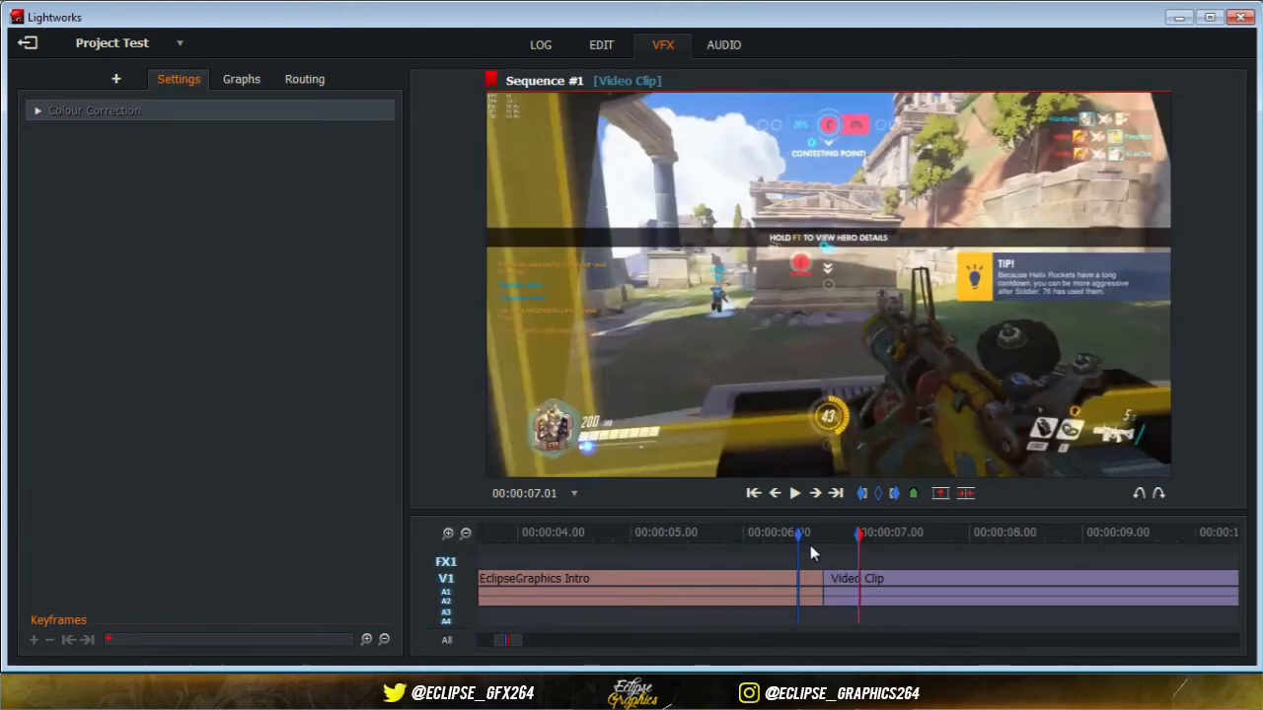
{"action": "right_click", "coordinate": [842, 581]}
{"action": "mouse_move", "coordinate": [872, 598]}
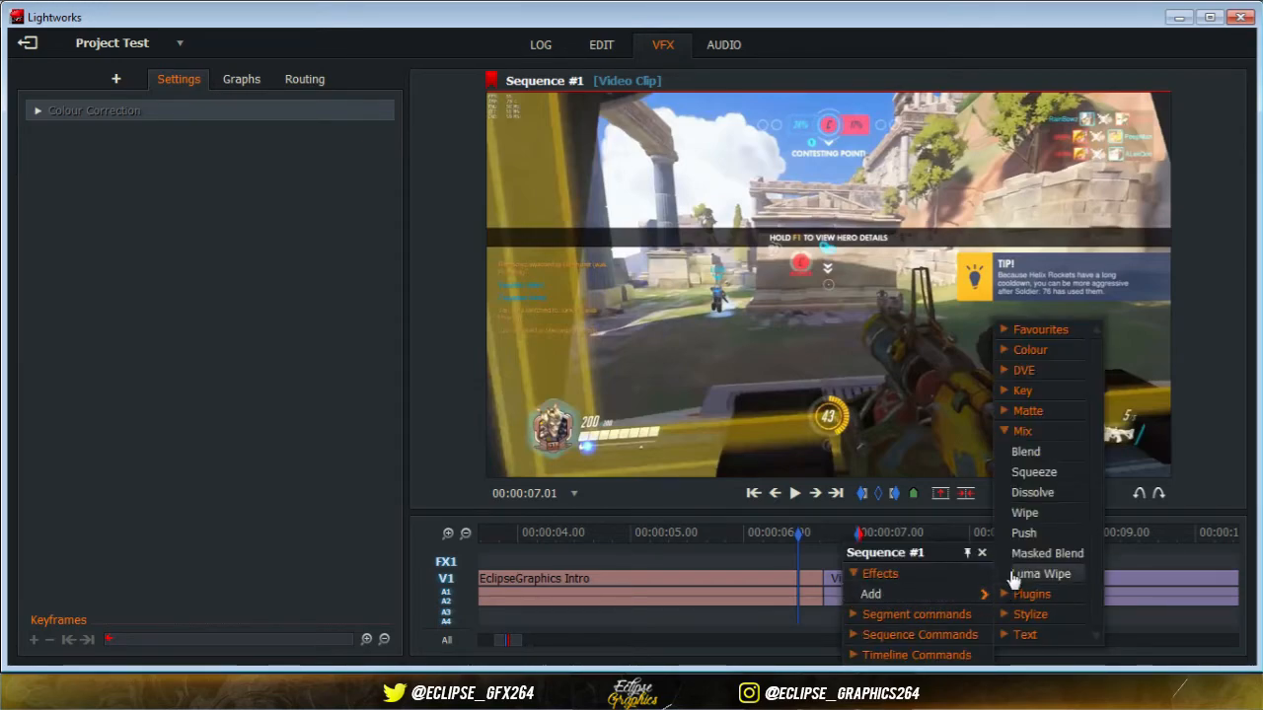
{"action": "left_click", "coordinate": [1035, 459]}
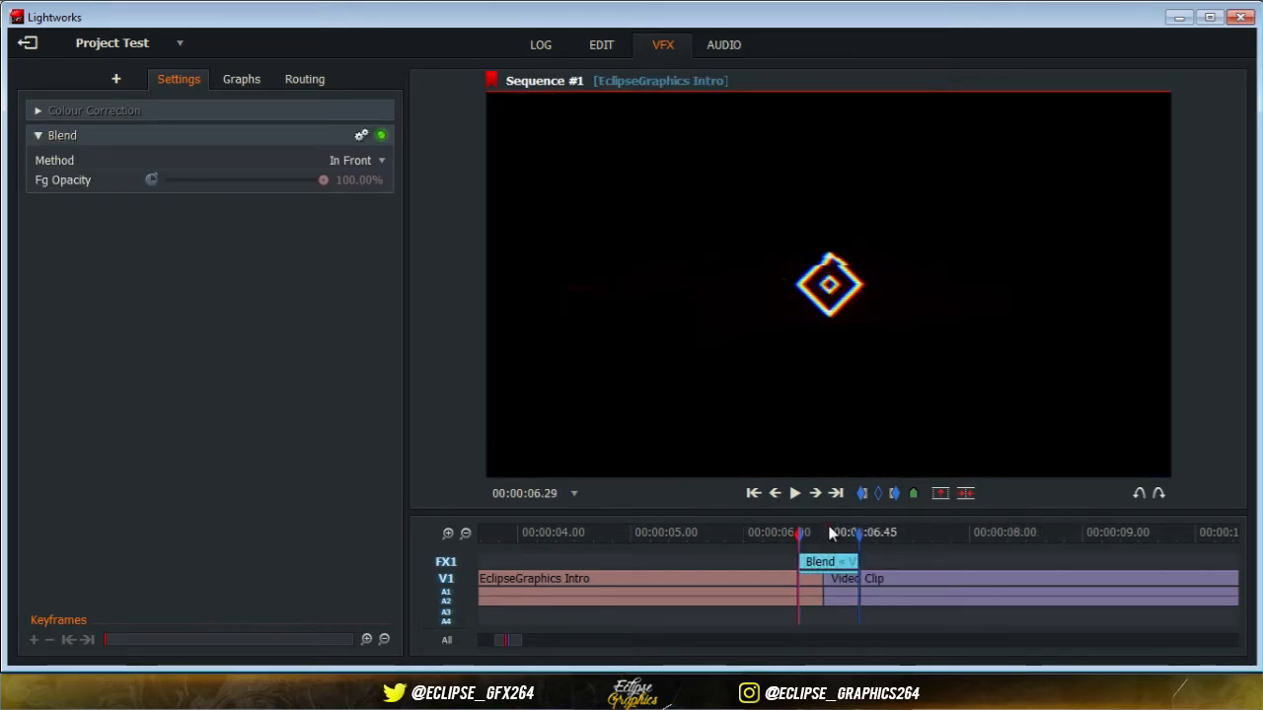
Step: Keyframe the Blend effect's Fg Opacity to 0% at the first Video Clip frame, 00:00:06.42
{"action": "left_click", "coordinate": [824, 534]}
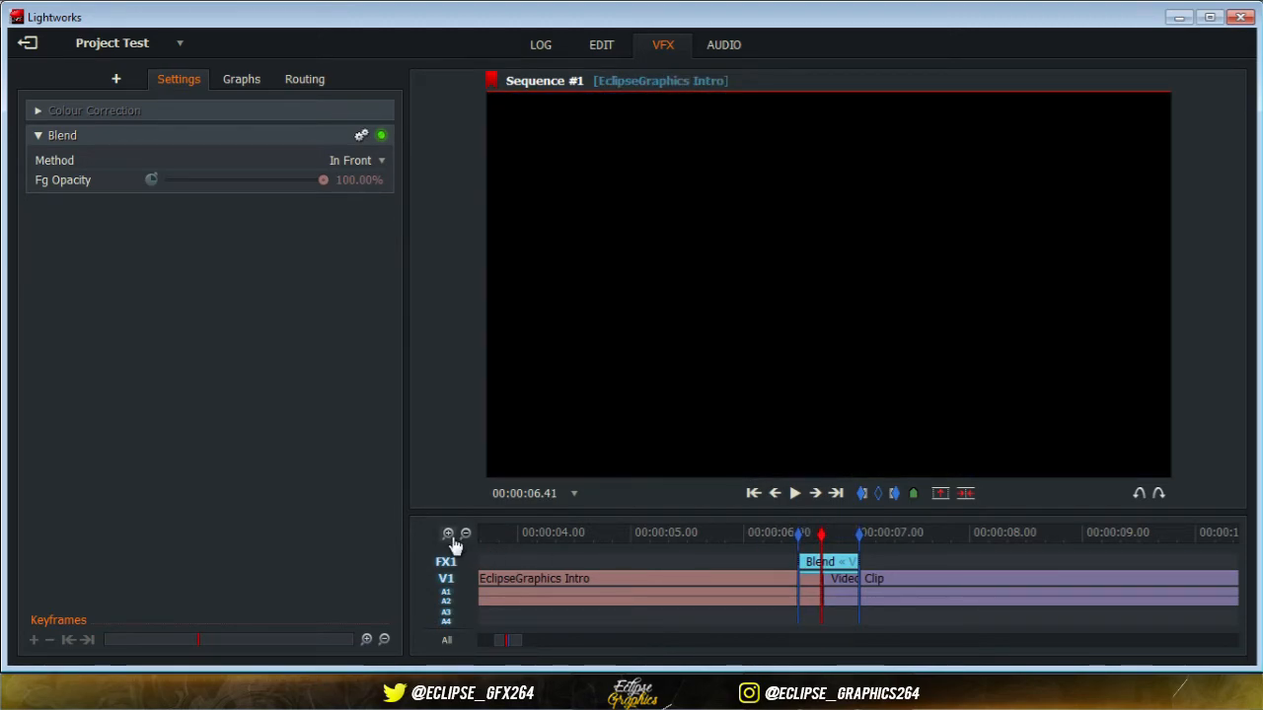
{"action": "left_click", "coordinate": [449, 535]}
{"action": "left_click", "coordinate": [814, 493]}
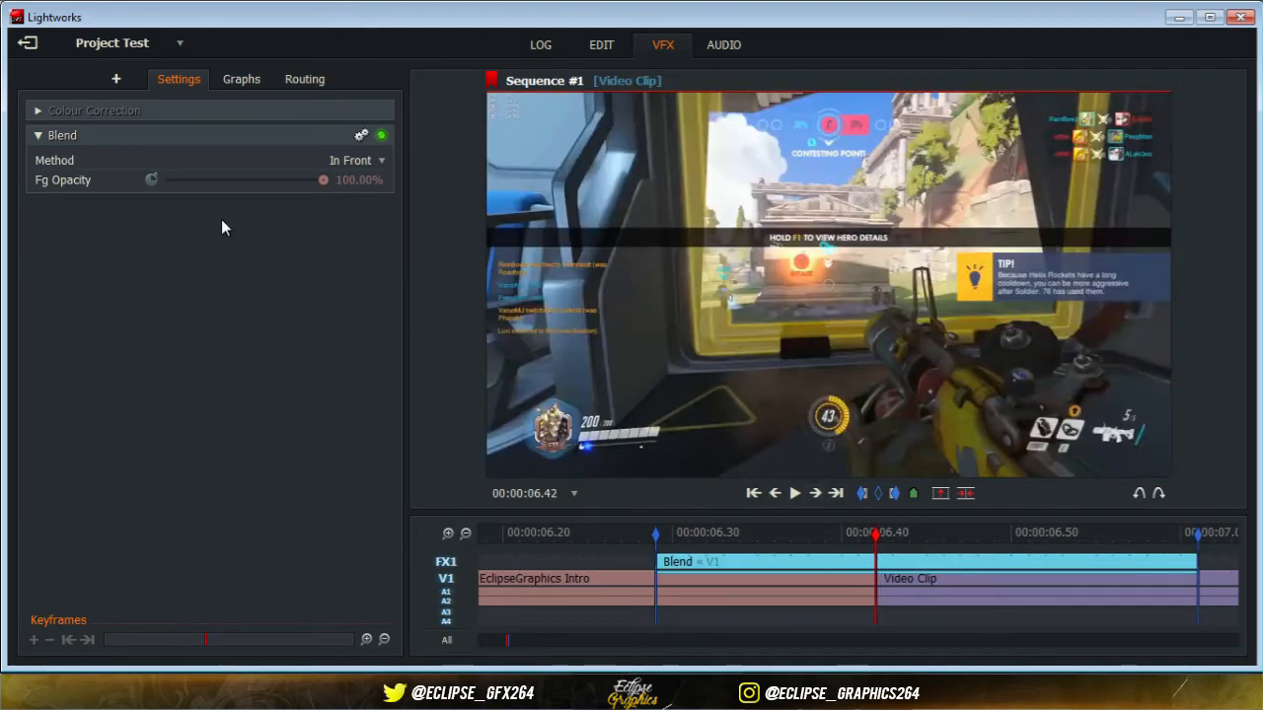
{"action": "left_click", "coordinate": [152, 180]}
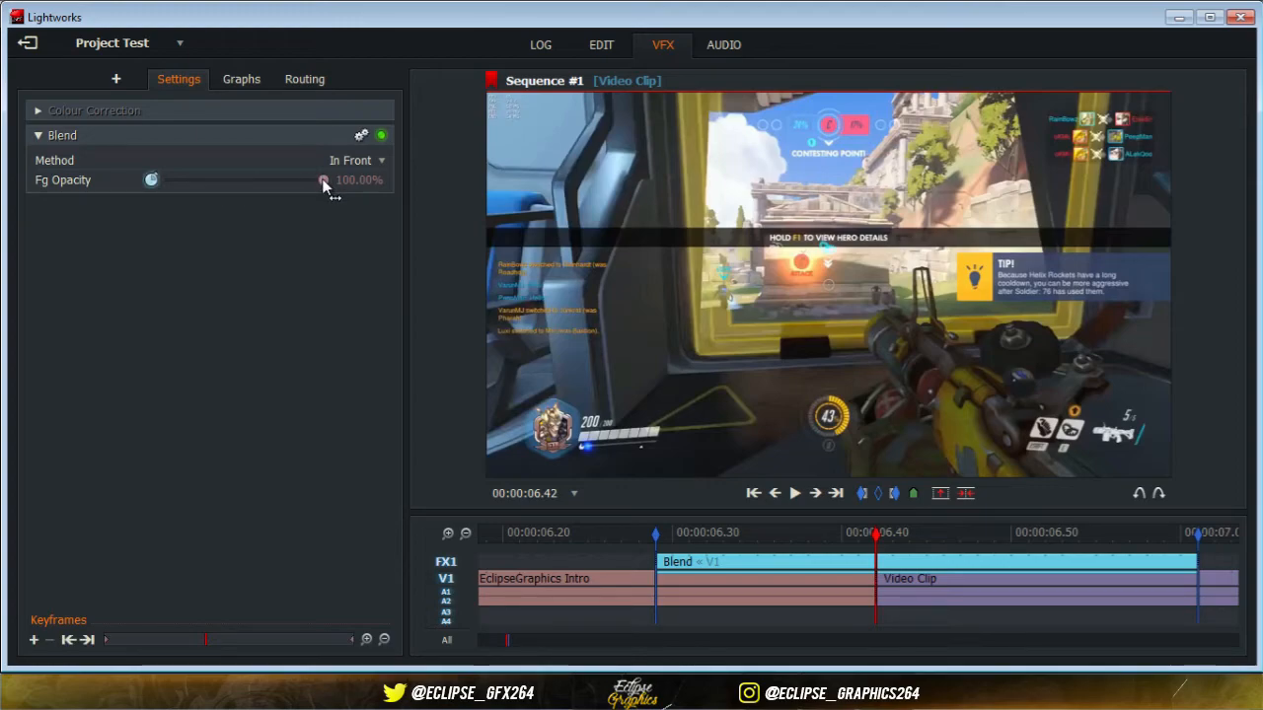
{"action": "left_click_drag", "start_coordinate": [324, 183], "coordinate": [115, 188]}
Step: Clear the section marks and play the blended transition from the intro into the gameplay, starting at 00:00:06.23
{"action": "left_click", "coordinate": [466, 534]}
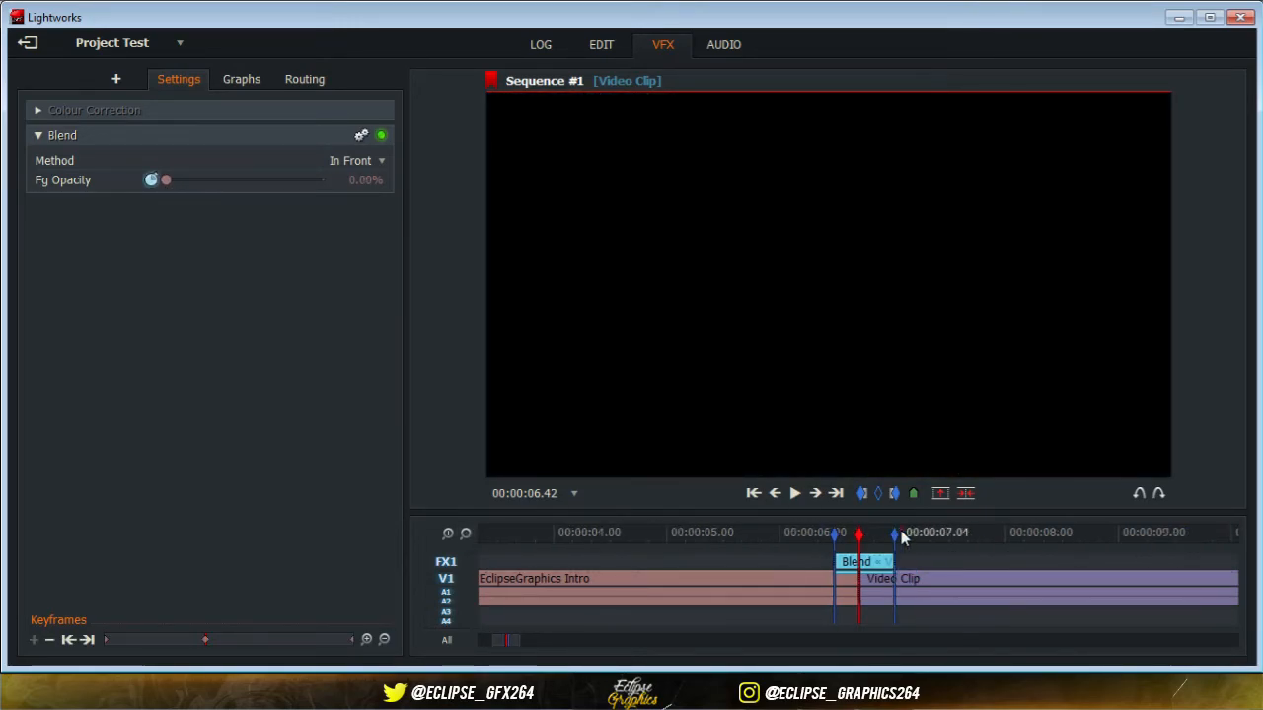
{"action": "left_click", "coordinate": [822, 530]}
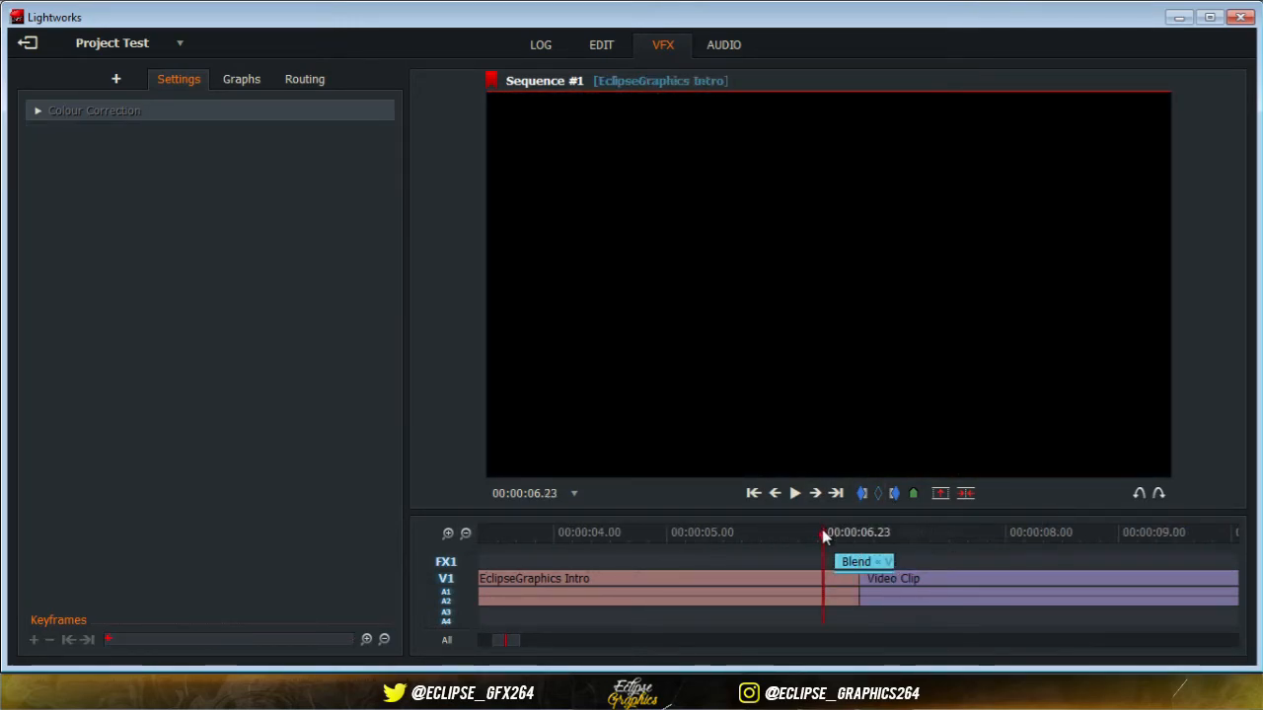
{"action": "left_click", "coordinate": [796, 493]}
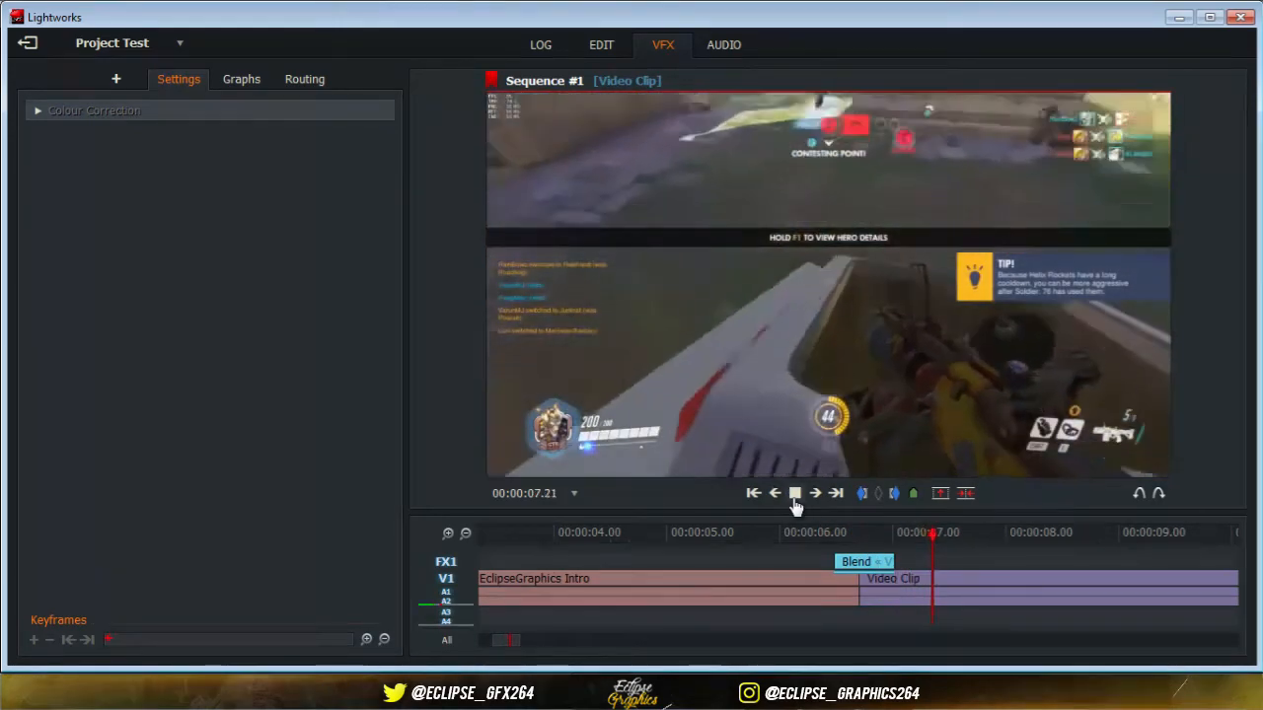
{"action": "left_click", "coordinate": [795, 493]}
Step: Return to the start of the sequence at 00:00:00.00 and switch to the editing workspace
{"action": "left_click_drag", "start_coordinate": [503, 643], "coordinate": [456, 641]}
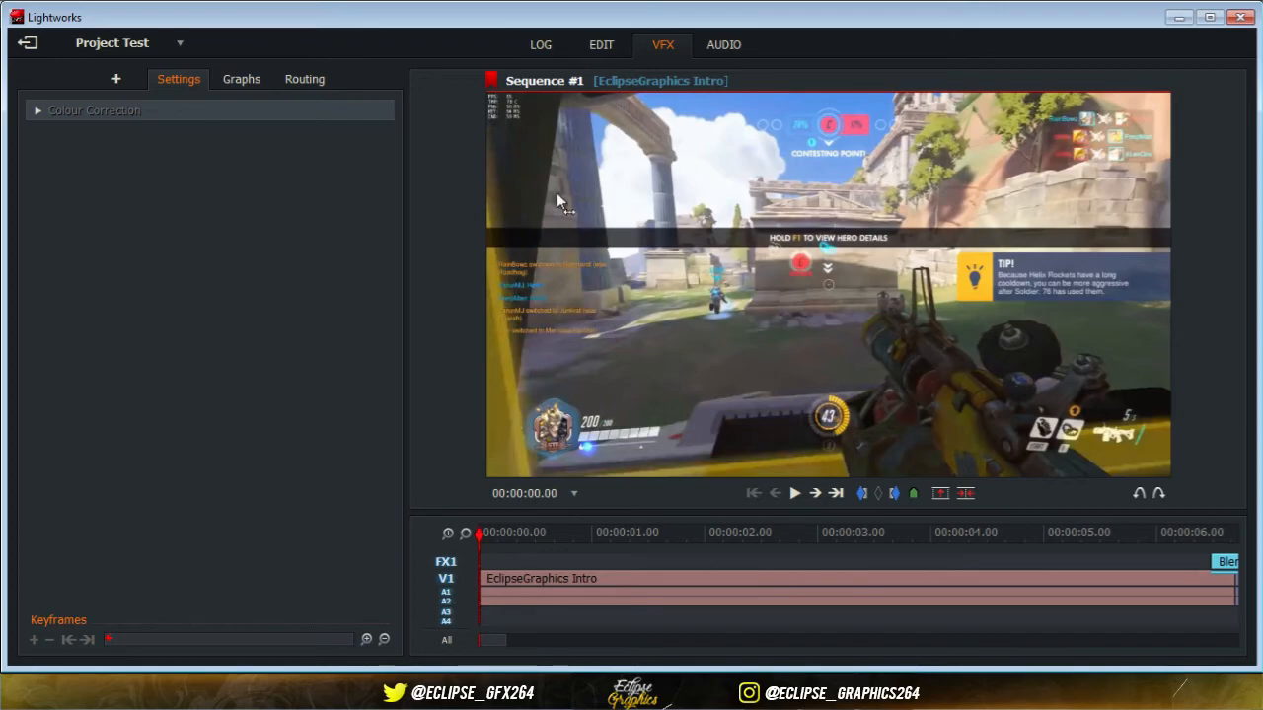
{"action": "left_click", "coordinate": [604, 47]}
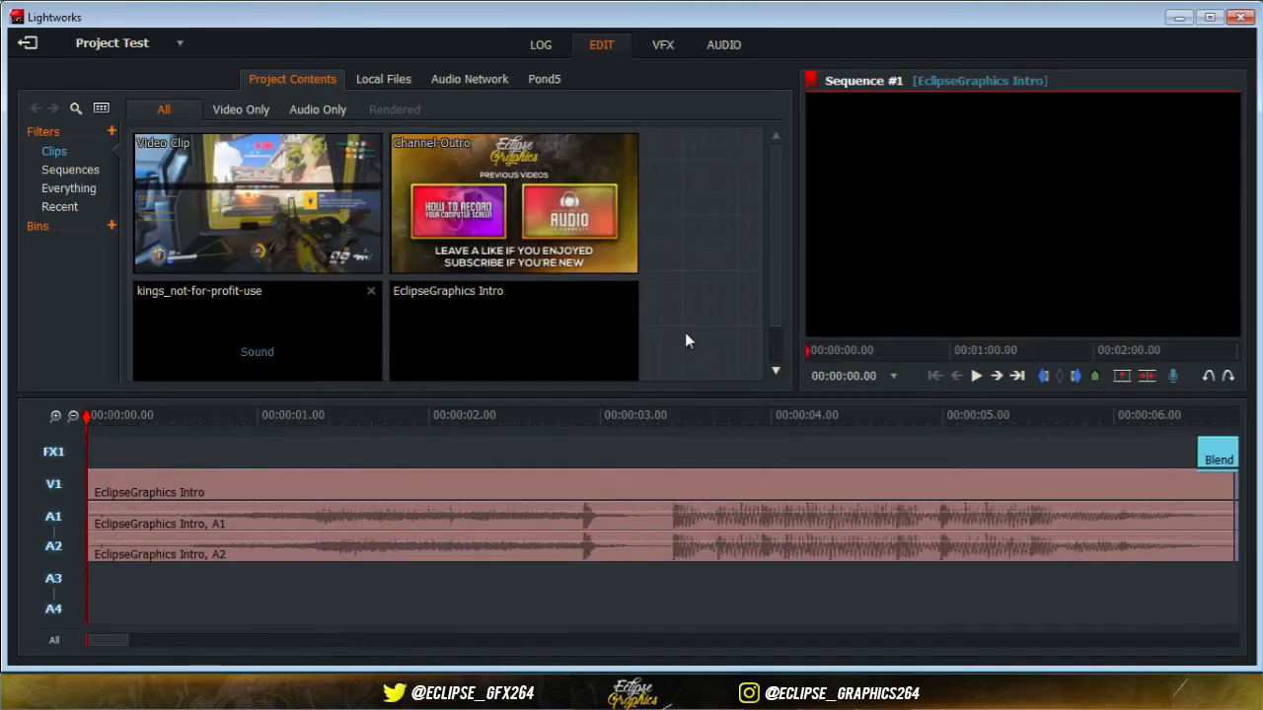